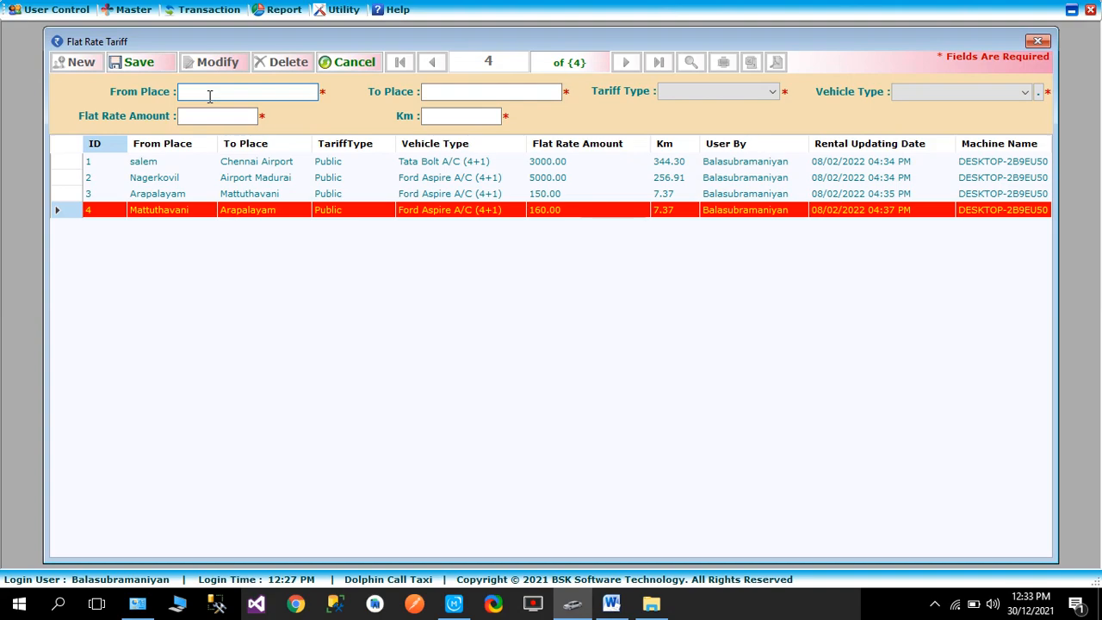
# - Set the new flat rate tariff's route from Arapalayam to Mattuthavani
pyautogui.write('arap')
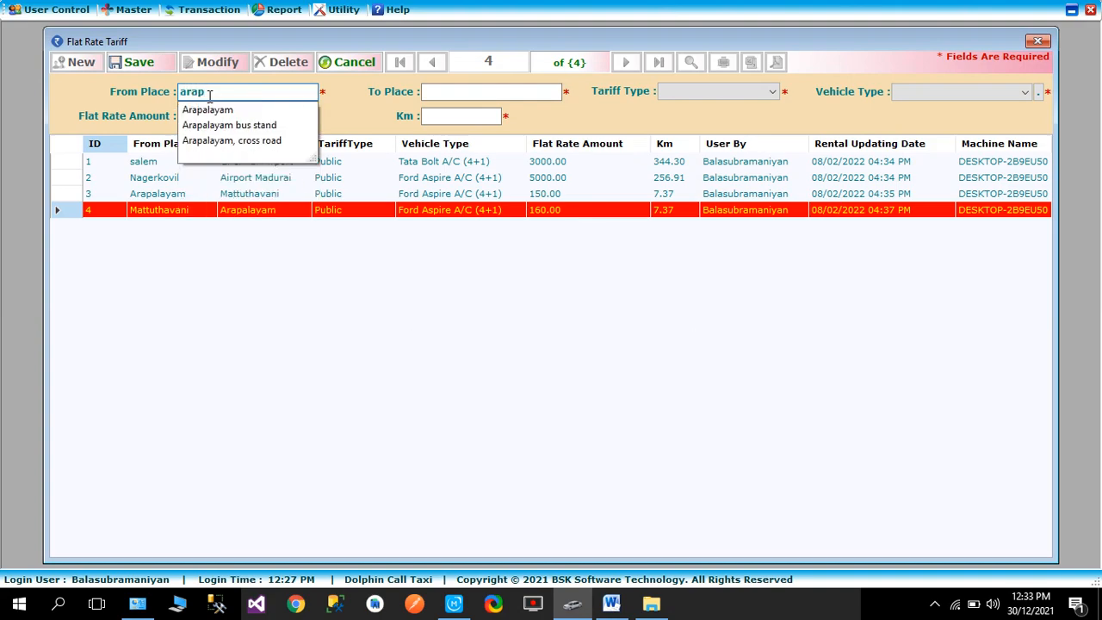
pyautogui.press('Down')
pyautogui.press('Return')
pyautogui.press('Tab')
pyautogui.write('m')
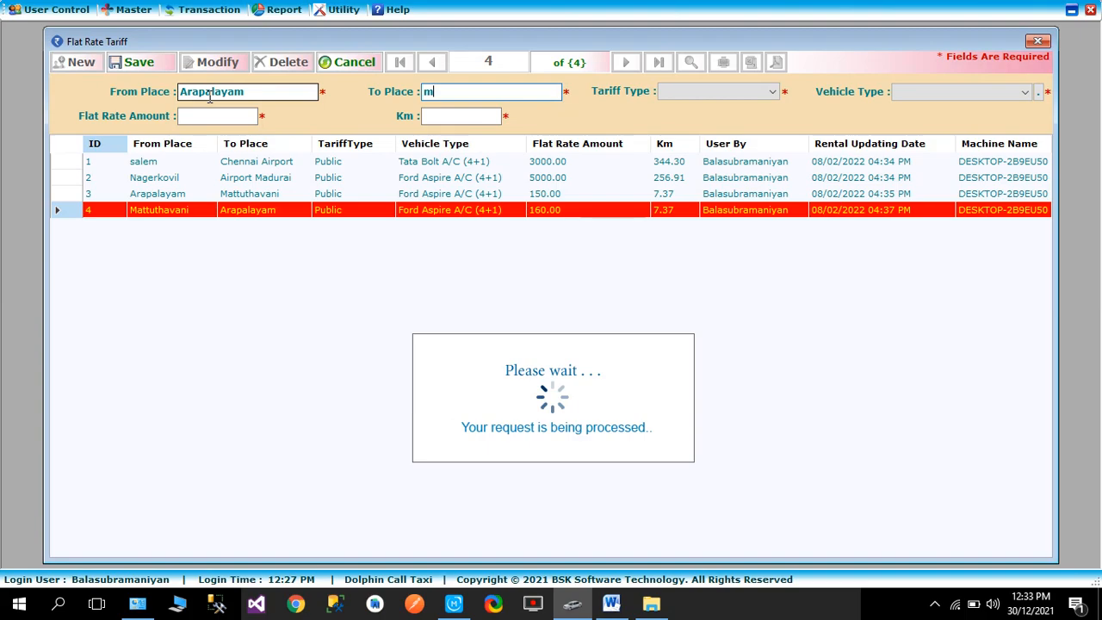
pyautogui.write('att')
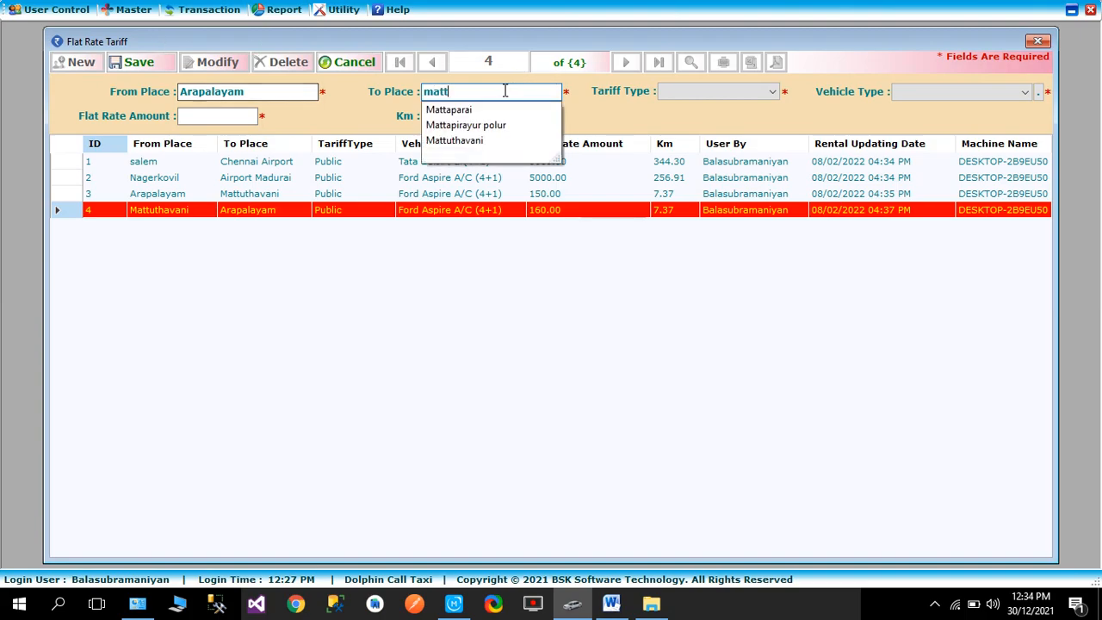
pyautogui.click(479, 142)
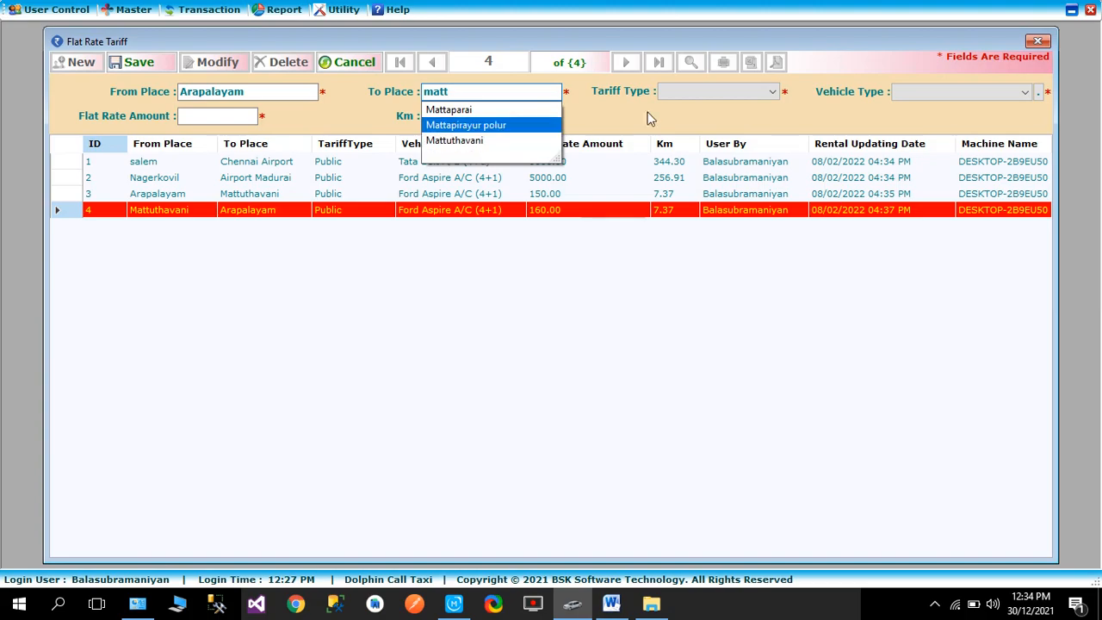
# - Set the tariff type to Public, vehicle type to Tata Indica A/C (4+1) and flat rate amount to 190, and save the record
pyautogui.click(702, 99)
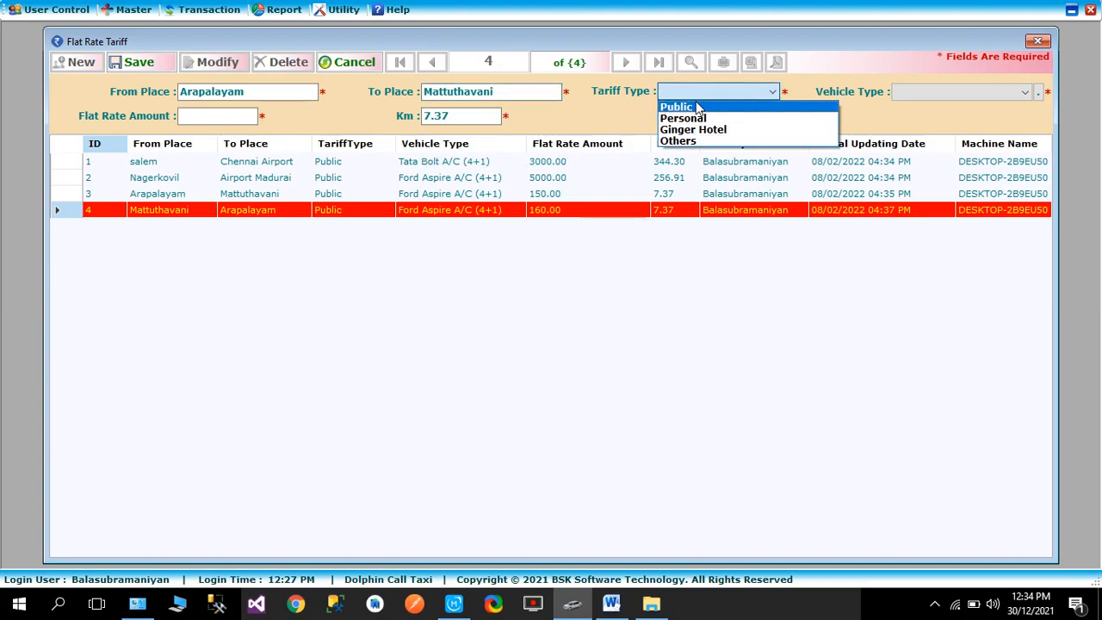
pyautogui.click(696, 103)
pyautogui.click(962, 91)
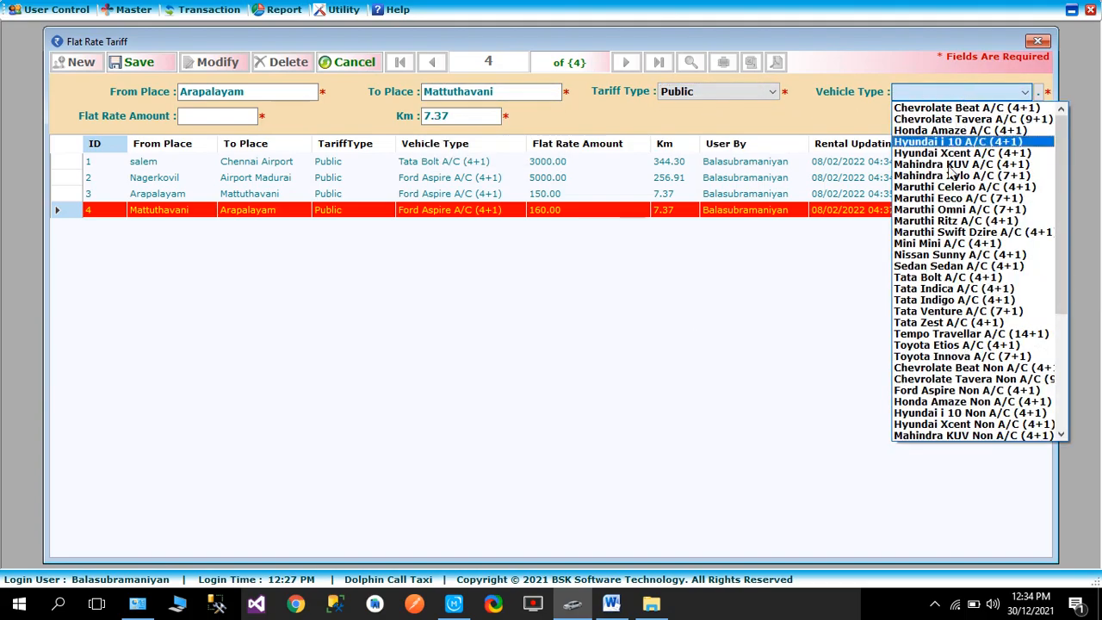
pyautogui.click(956, 289)
pyautogui.click(199, 115)
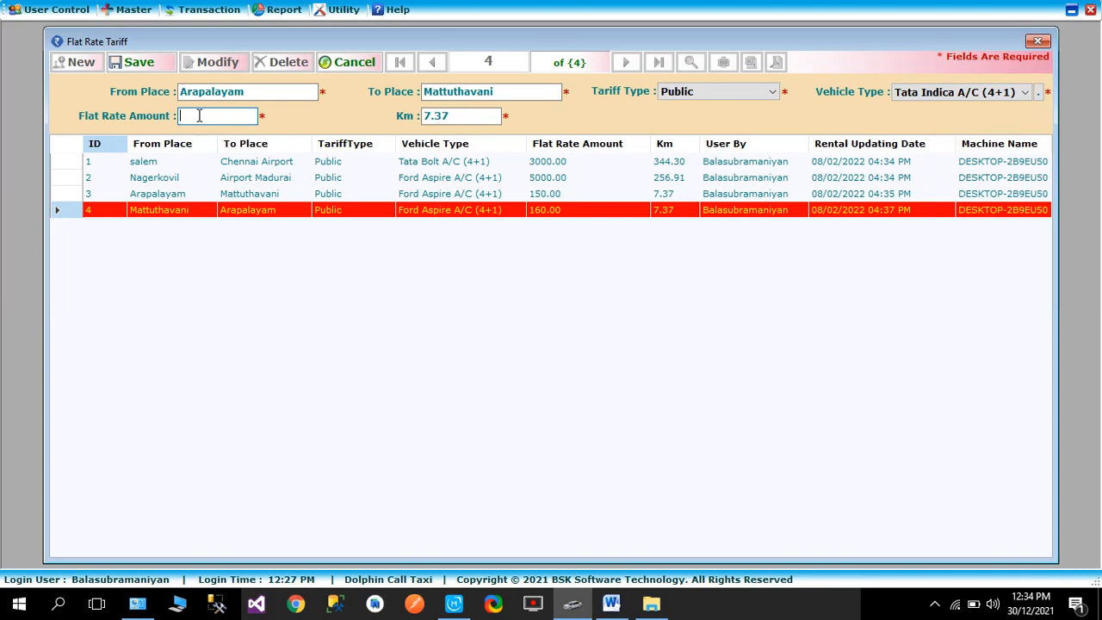
pyautogui.write('190')
pyautogui.click(136, 62)
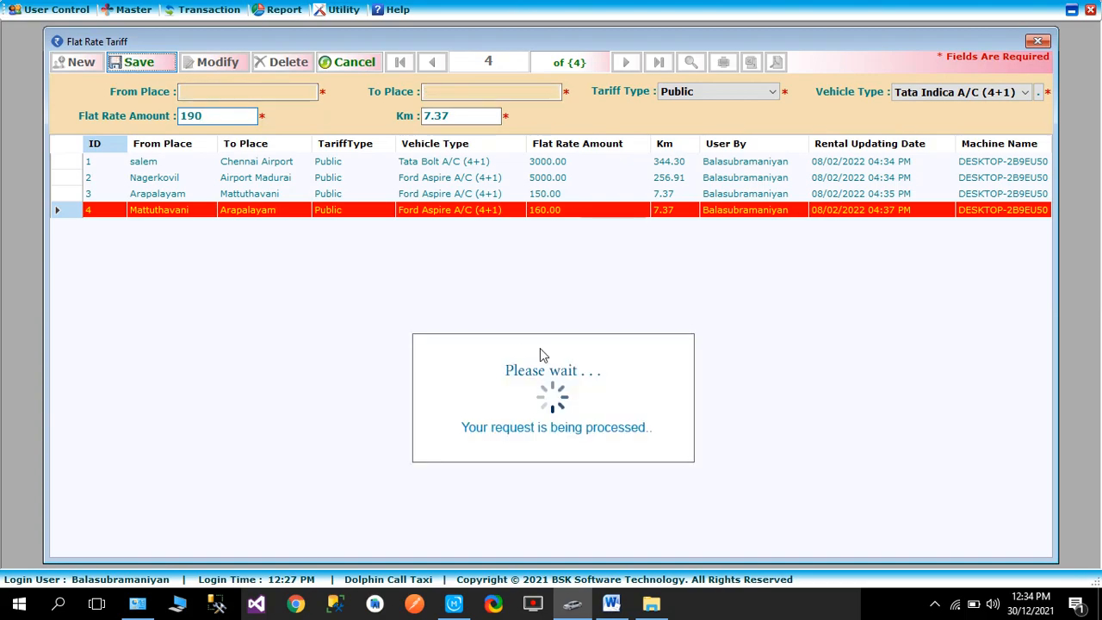
pyautogui.click(556, 350)
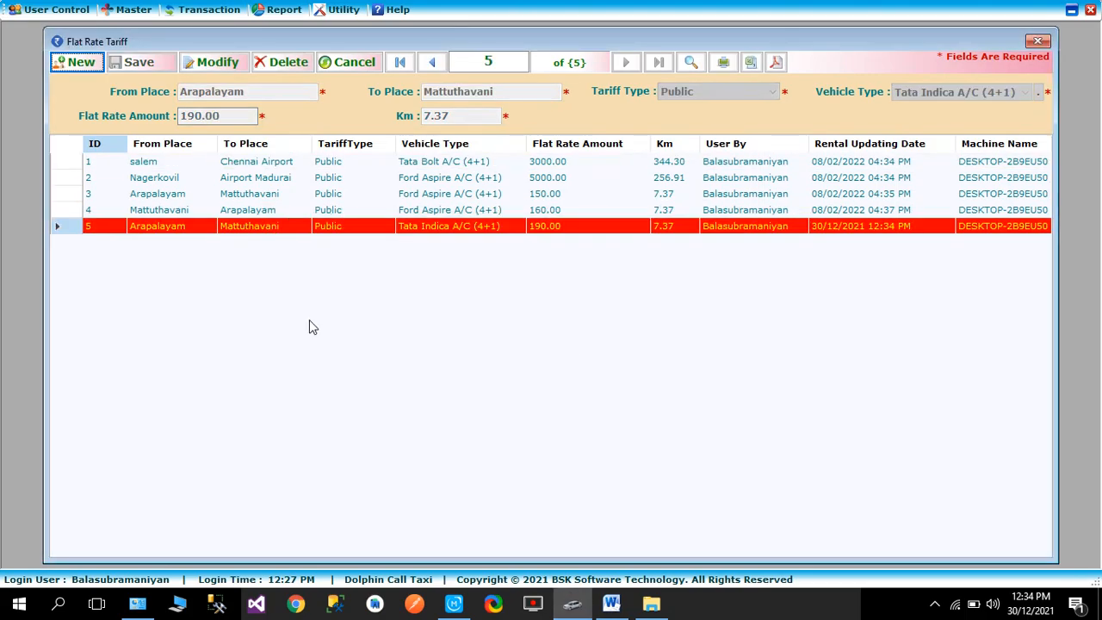
# - Start another flat rate tariff for the return route from Mattuthavani to Arapalayam
pyautogui.click(77, 62)
pyautogui.write('matt')
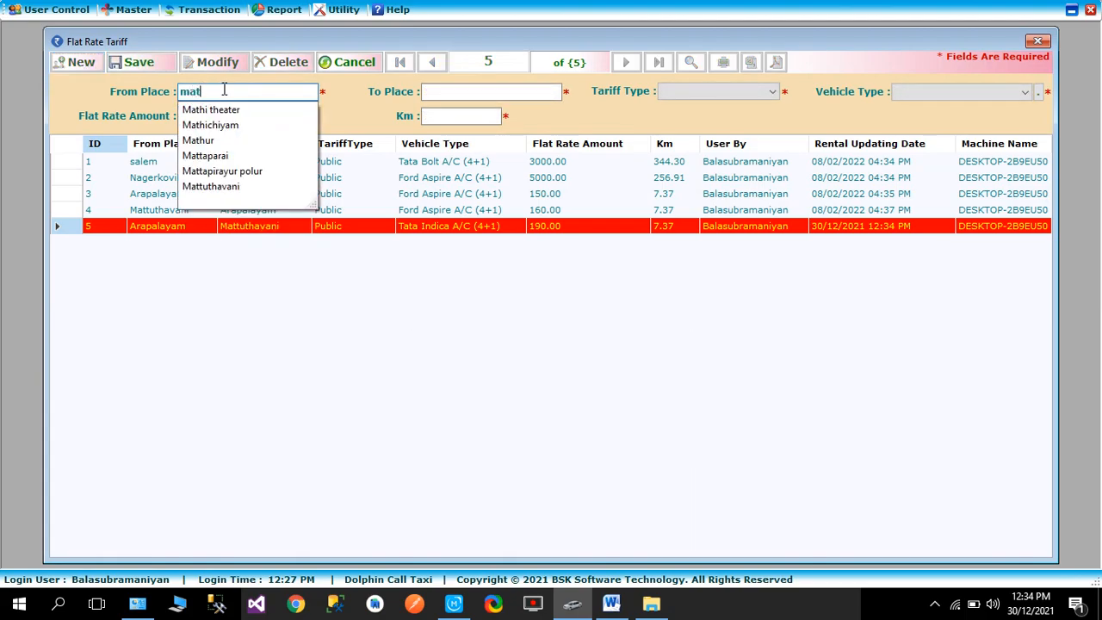
pyautogui.press('Down')
pyautogui.press('Down')
pyautogui.press('Down')
pyautogui.press('Return')
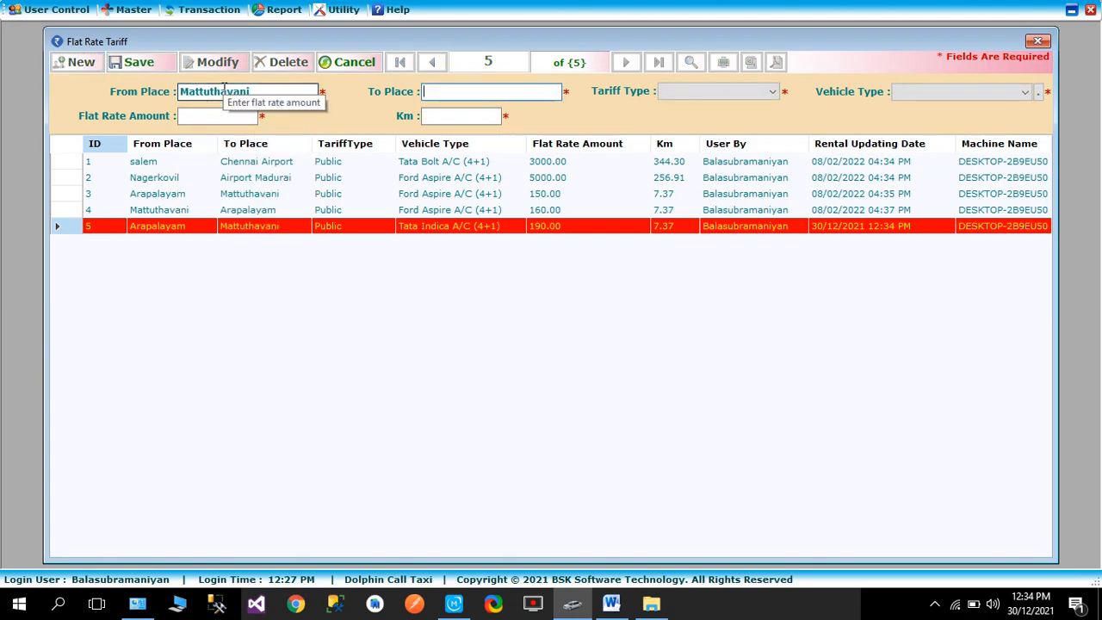
pyautogui.write('ara')
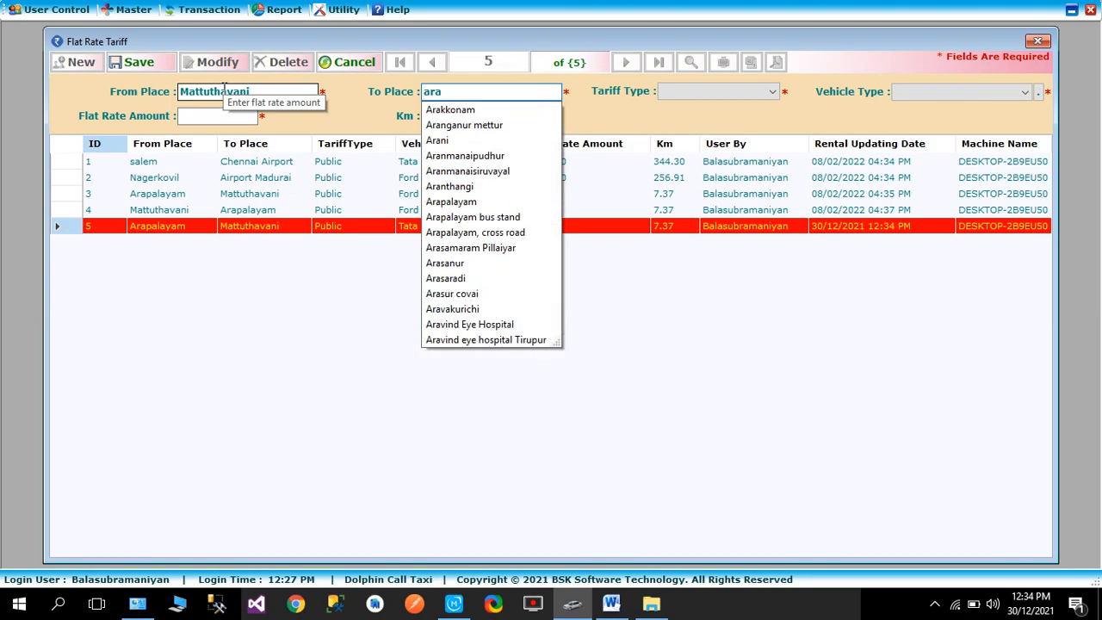
pyautogui.write('p')
pyautogui.press('Down')
pyautogui.press('Return')
pyautogui.press('Return')
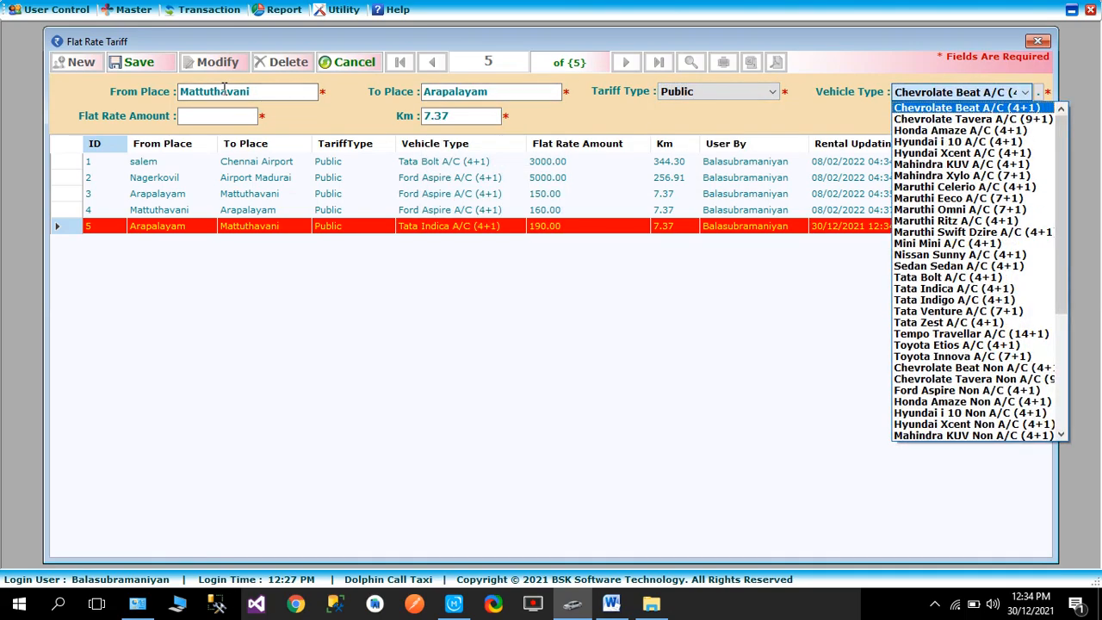
# - Complete the return tariff as Public with vehicle Tata Indica A/C (4+1) and flat rate amount 190, and save it
pyautogui.click(950, 289)
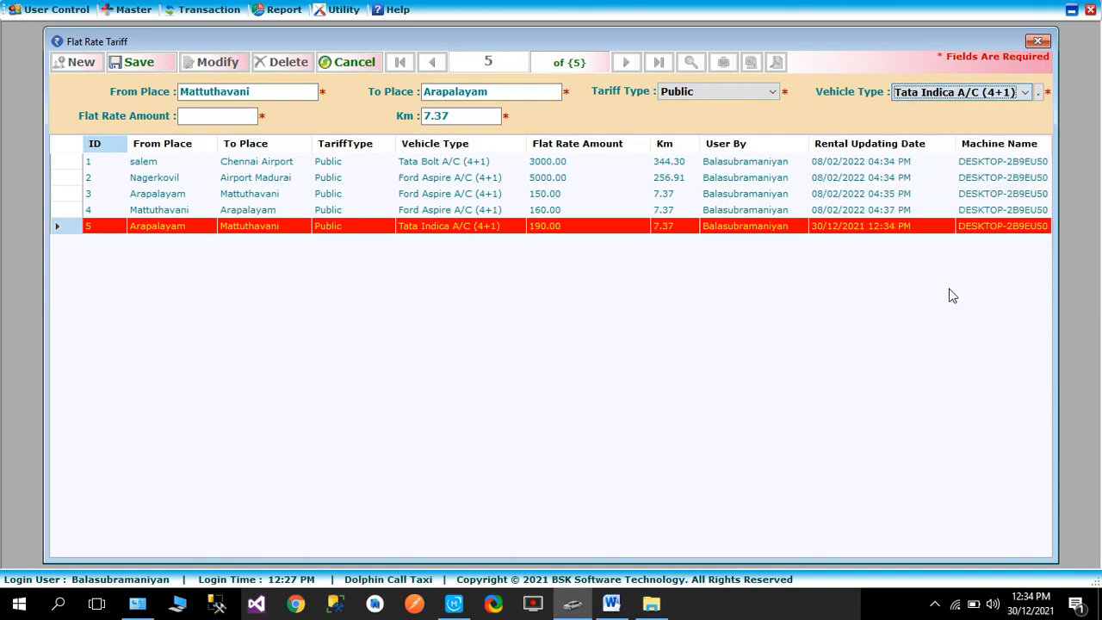
pyautogui.click(217, 116)
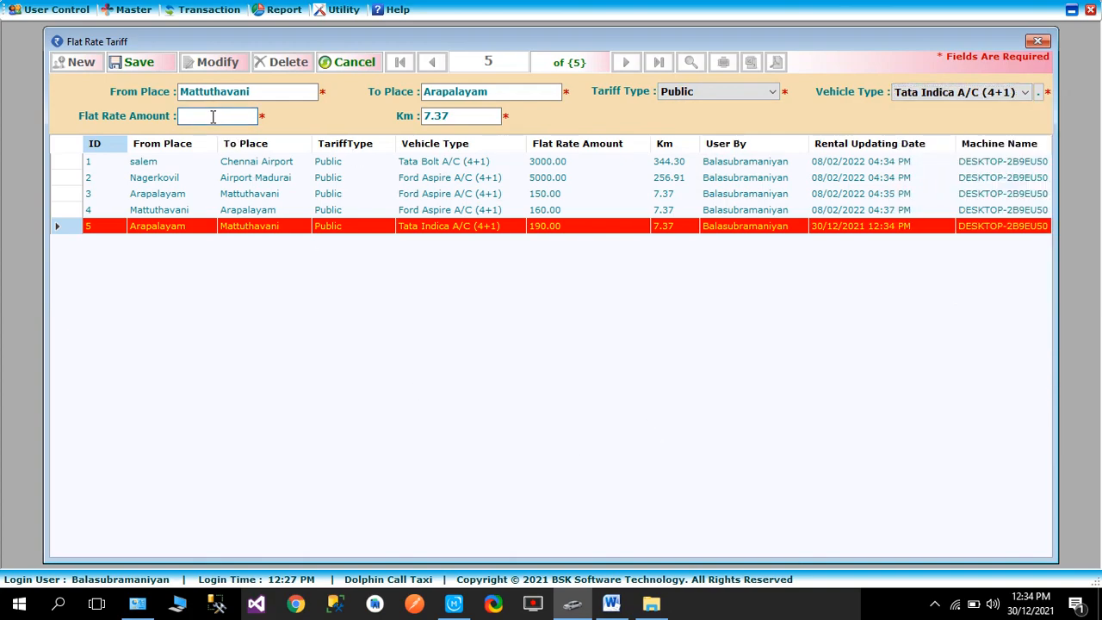
pyautogui.click(136, 62)
pyautogui.click(555, 351)
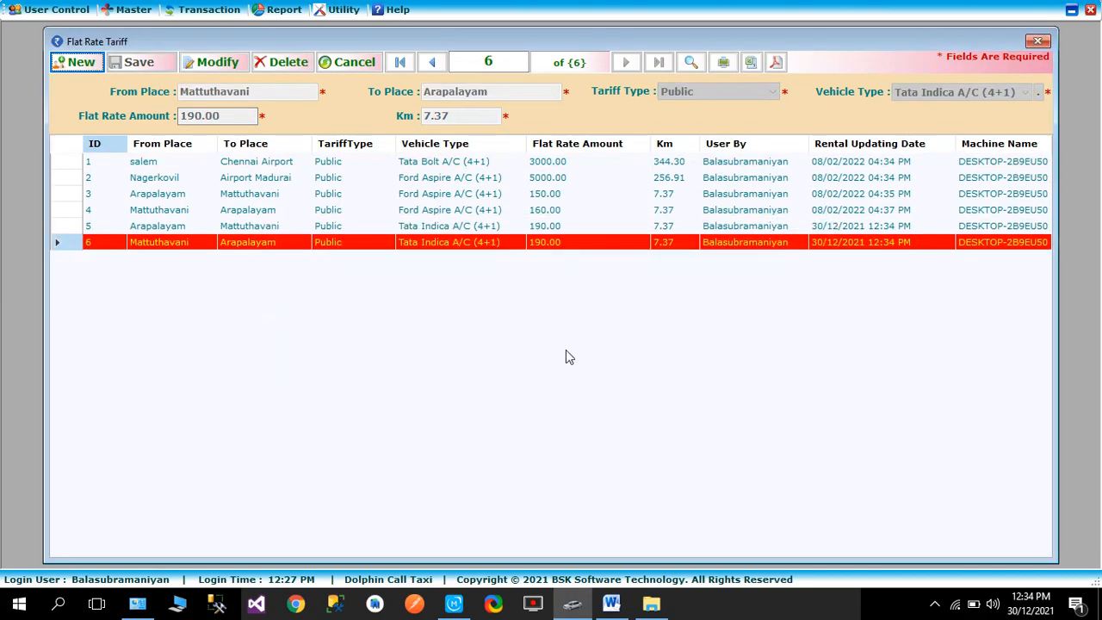
# - Close the Flat Rate Tariff window and open the Booking form from the transaction screen
pyautogui.click(1039, 42)
pyautogui.click(209, 10)
pyautogui.click(228, 27)
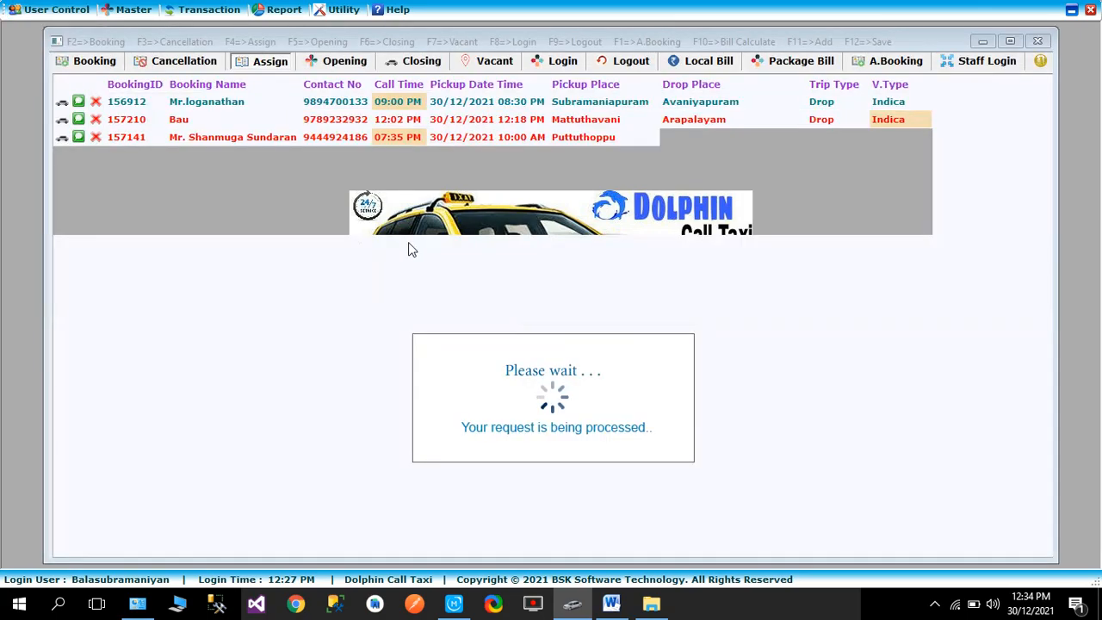
pyautogui.click(89, 61)
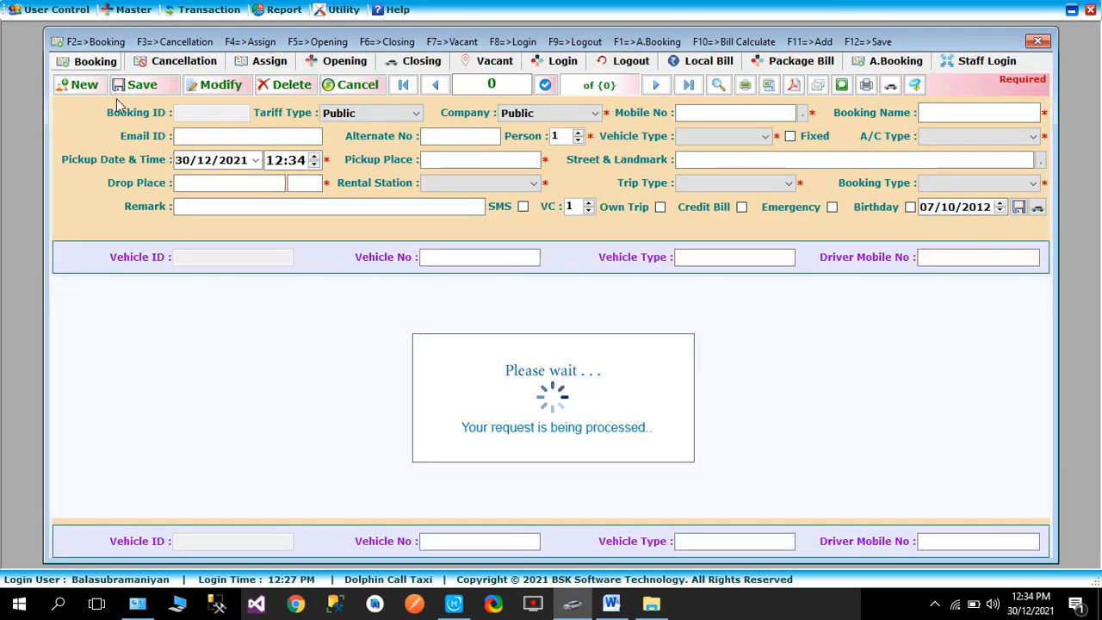
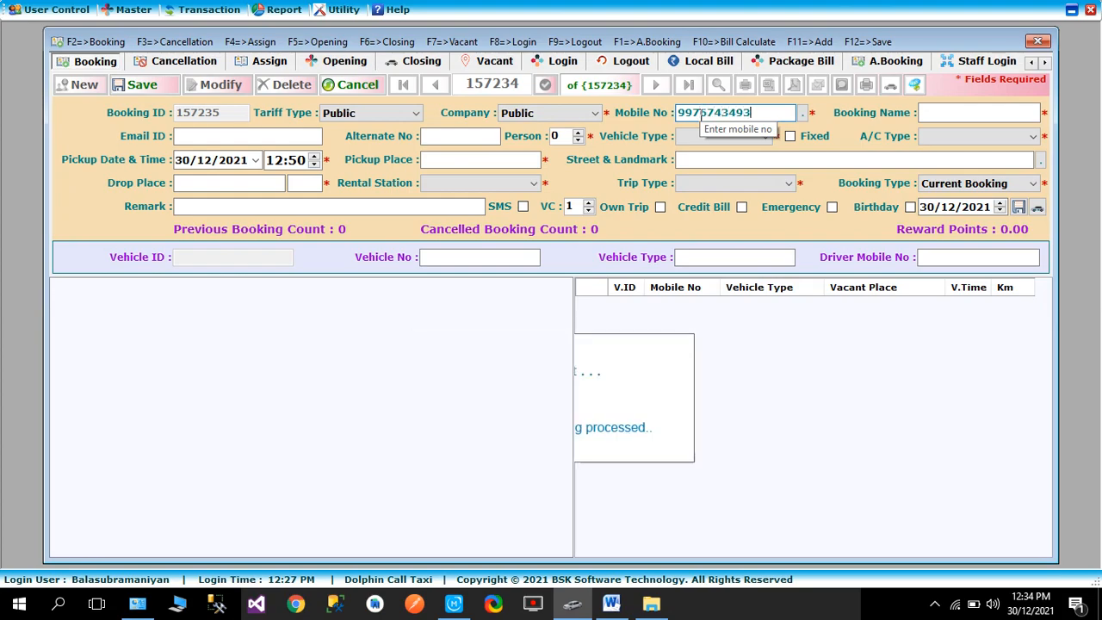
# - Enter the customer's mobile number in the new booking to load their saved details
pyautogui.press('Tab')
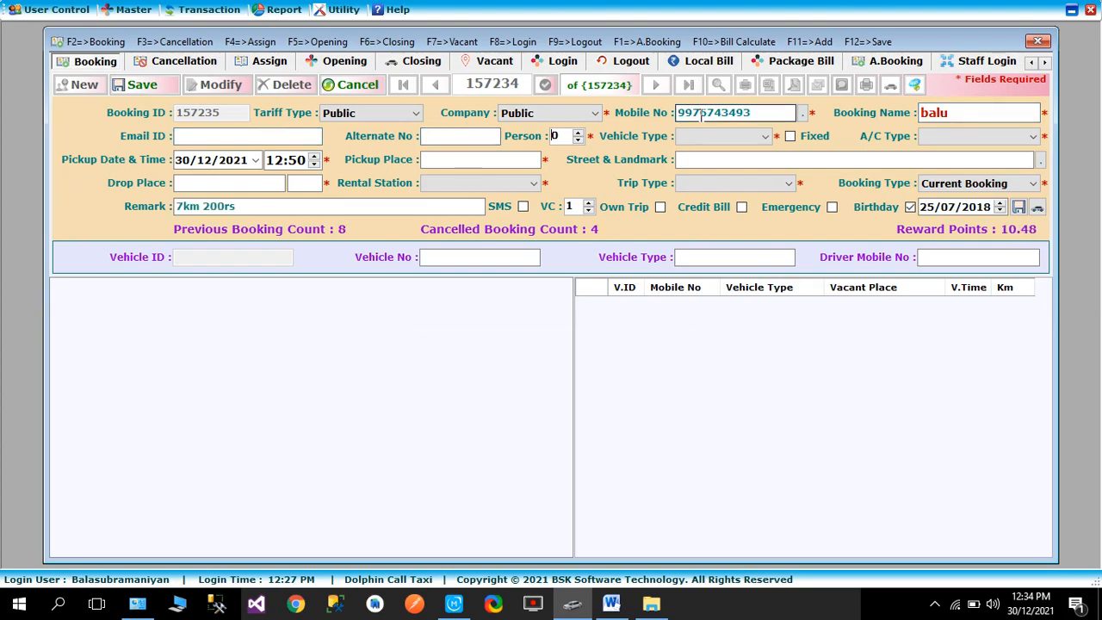
# - Set the booking to 2 persons with vehicle type Indica and A/C type A/C
pyautogui.write('2')
pyautogui.press('Tab')
pyautogui.hotkey('alt', 'Down')
pyautogui.press('i')
pyautogui.press('Down')
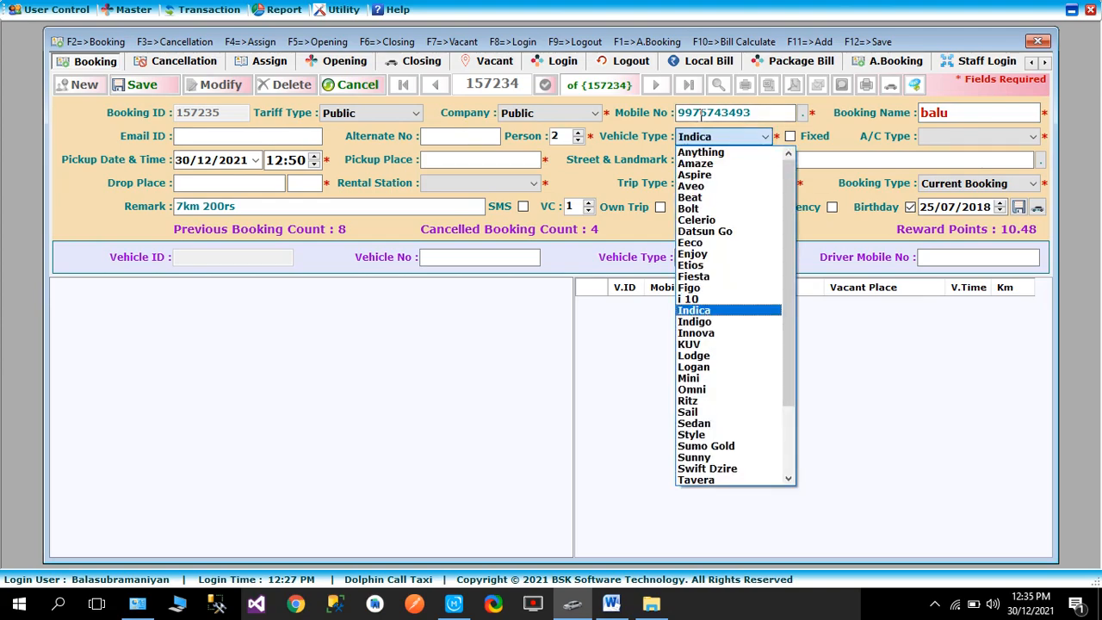
pyautogui.press('Tab')
pyautogui.press('Tab')
pyautogui.hotkey('alt', 'Down')
# - Keep the proposed pickup date and time and set the pickup place to Mattuthavani
pyautogui.press('Tab')
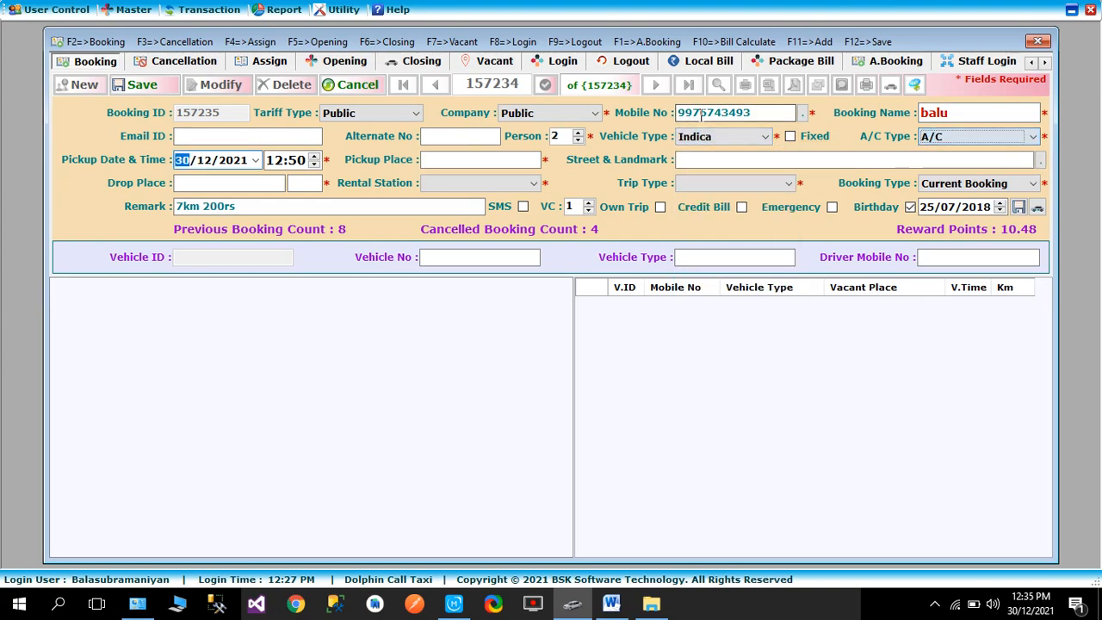
pyautogui.press('Tab')
pyautogui.press('Tab')
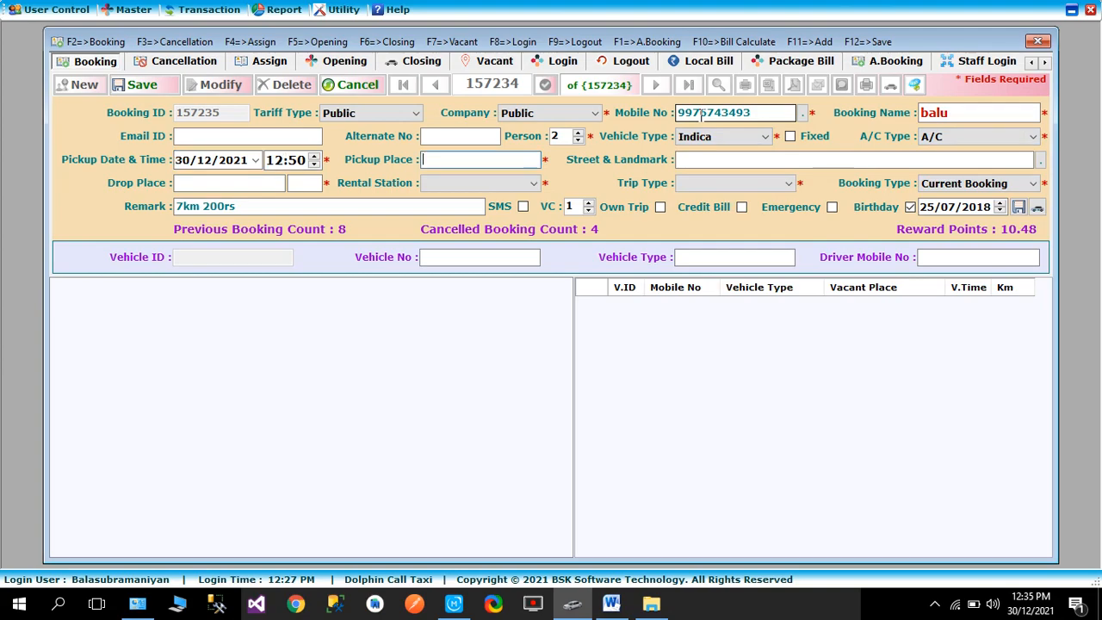
pyautogui.write('matt')
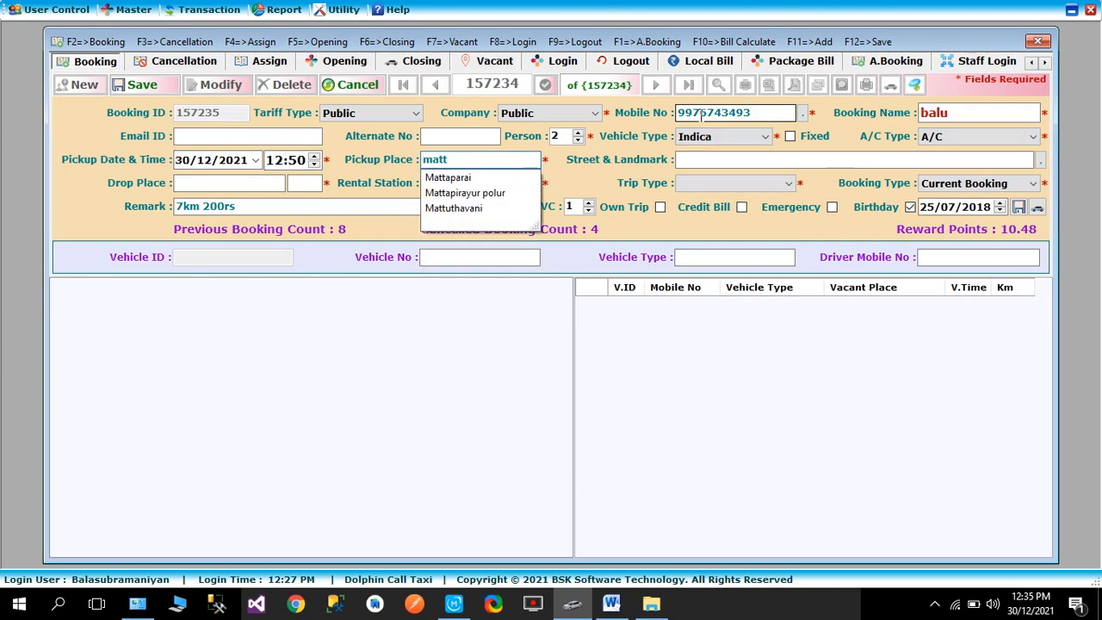
pyautogui.press('Down')
pyautogui.press('Down')
pyautogui.press('Down')
pyautogui.press('Return')
pyautogui.press('Tab')
pyautogui.press('Tab')
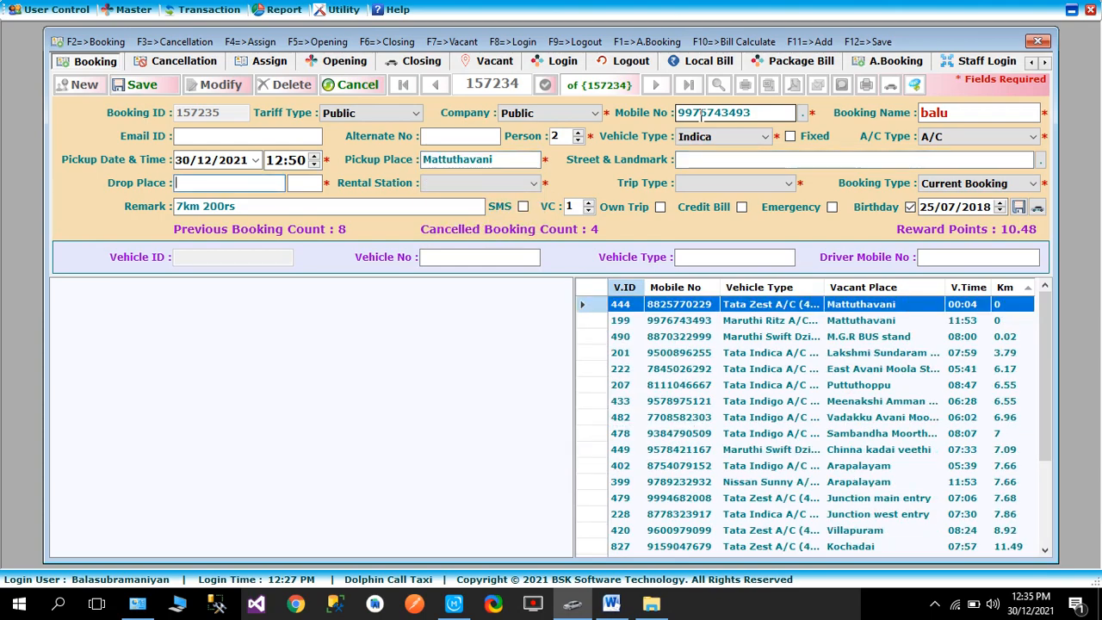
# - Set the booking's drop place to Arapalayam
pyautogui.write('arap')
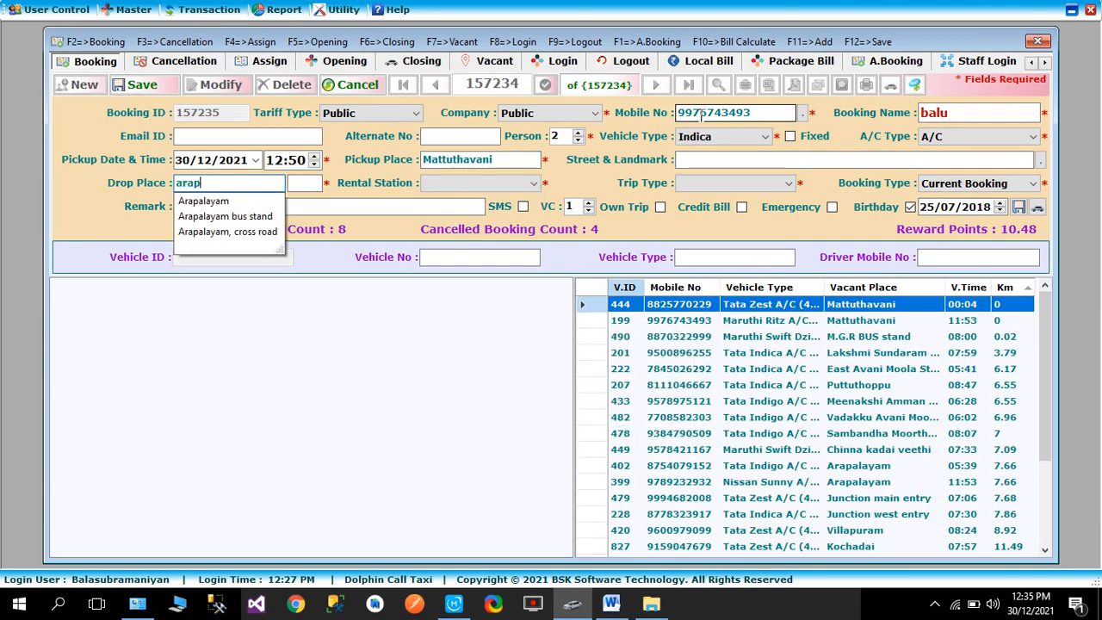
pyautogui.press('Down')
pyautogui.press('Return')
pyautogui.press('Tab')
pyautogui.press('Tab')
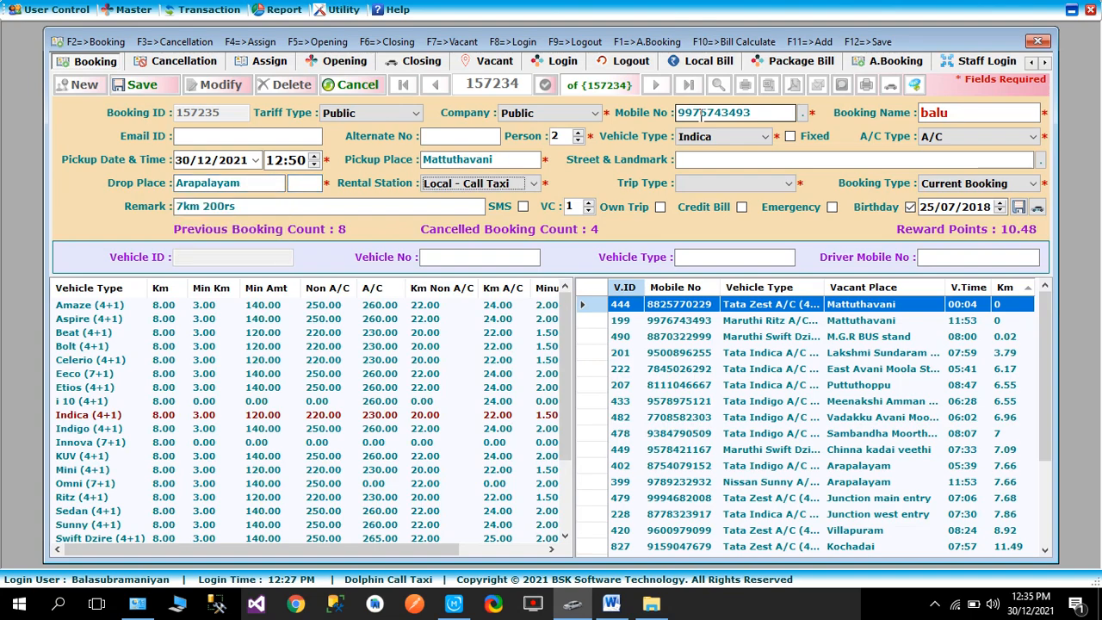
# - Set the rental station to Flat Rate and the trip type to Drop
pyautogui.click(474, 184)
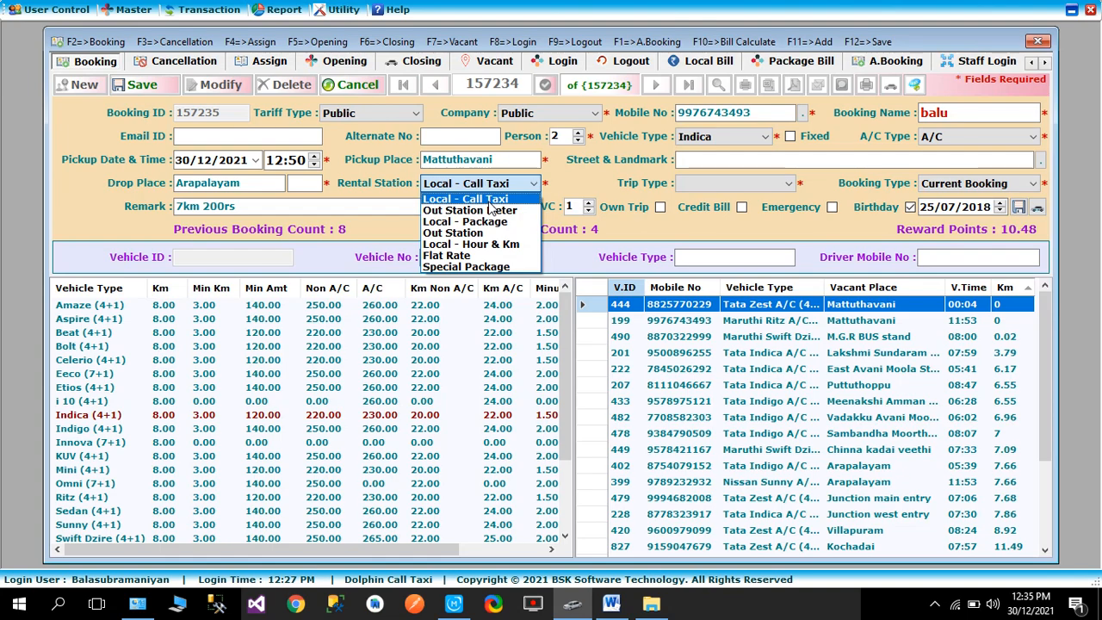
pyautogui.click(465, 258)
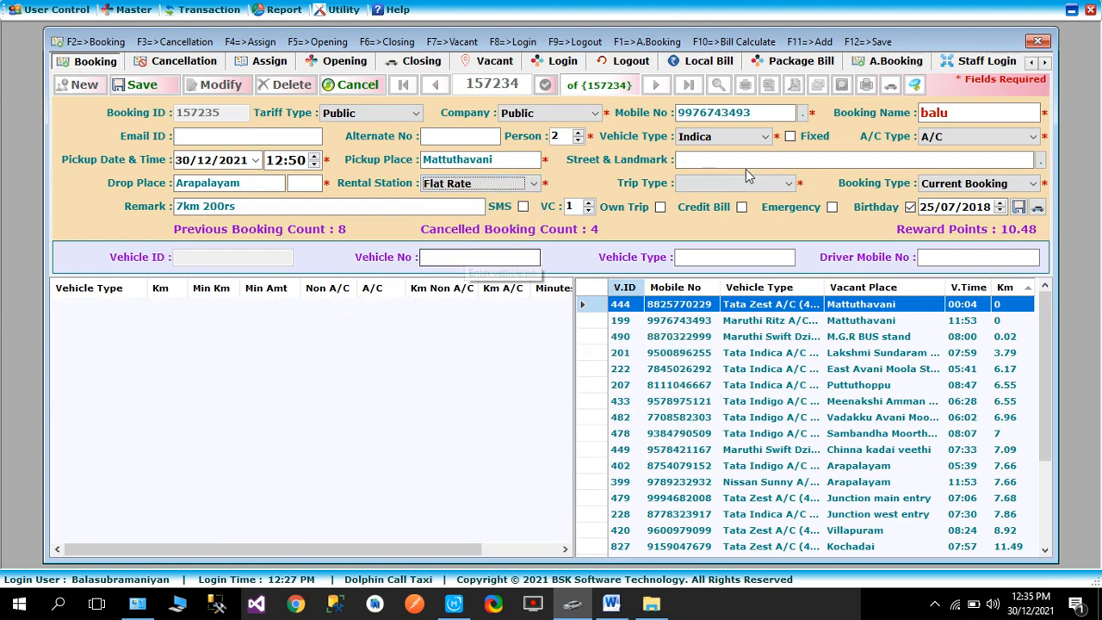
pyautogui.click(713, 184)
pyautogui.click(704, 200)
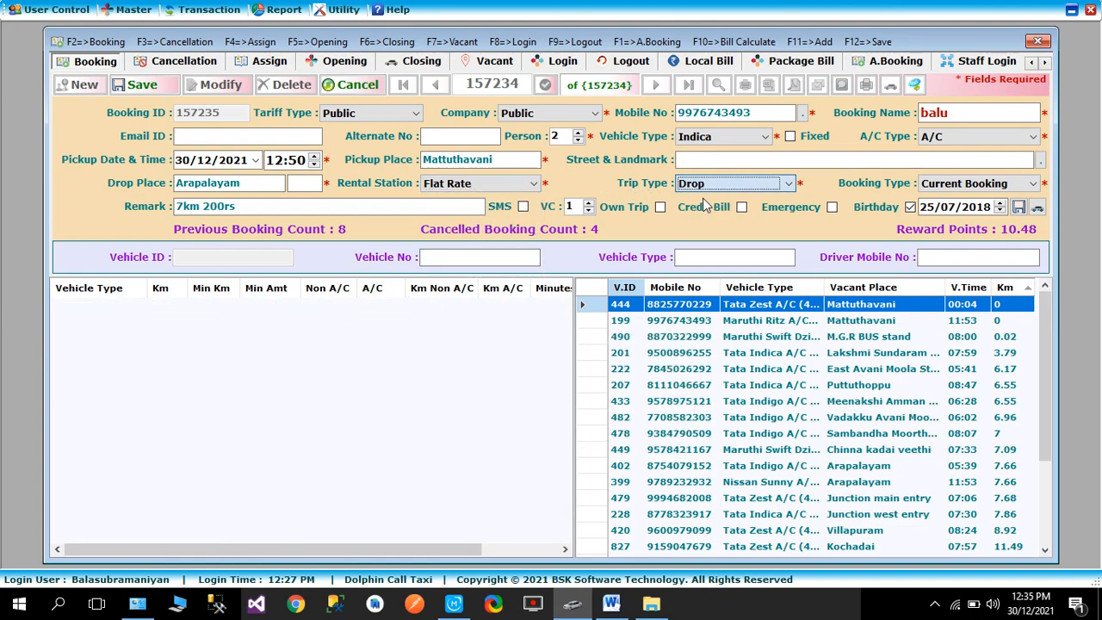
# - Replace the remark with "flat rate tariff 190rs" and save the booking
pyautogui.press('Tab')
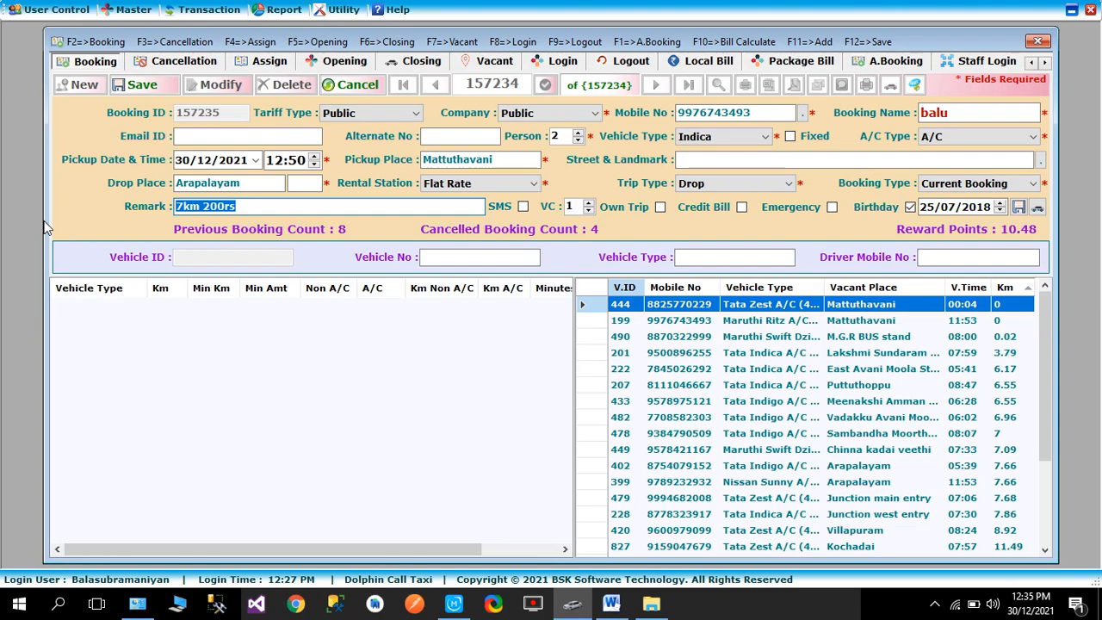
pyautogui.press('BackSpace')
pyautogui.write('19')
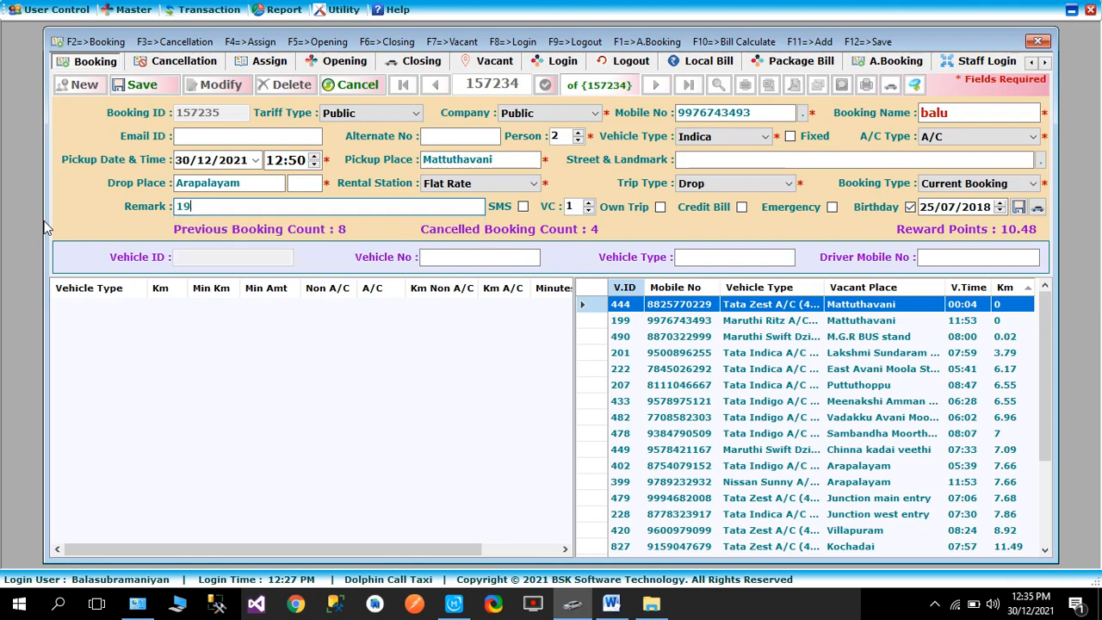
pyautogui.write('0r')
pyautogui.press('BackSpace')
pyautogui.press('BackSpace')
pyautogui.press('BackSpace')
pyautogui.press('BackSpace')
pyautogui.write('flat rate tariff 190rs')
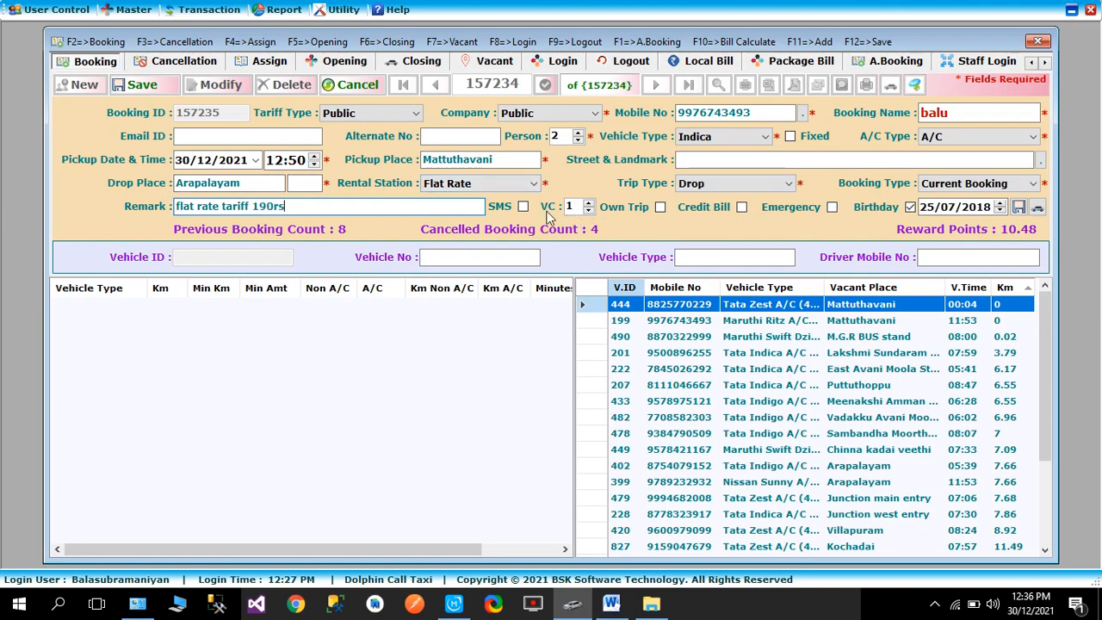
pyautogui.click(143, 85)
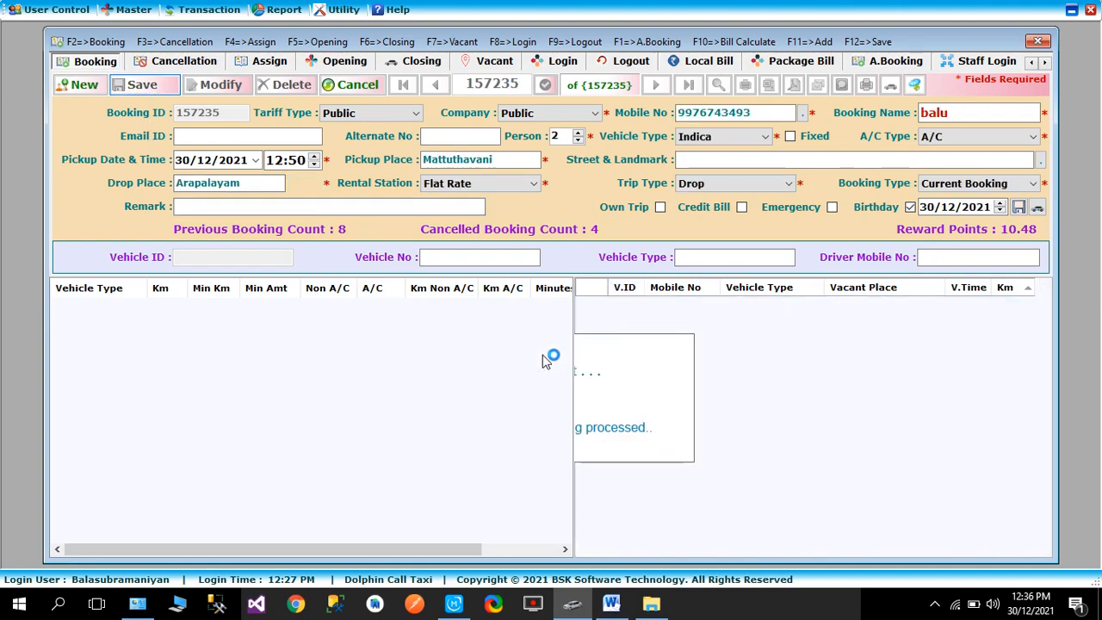
# - Acknowledge the saved booking and check the SMS notification sent for it
pyautogui.click(557, 355)
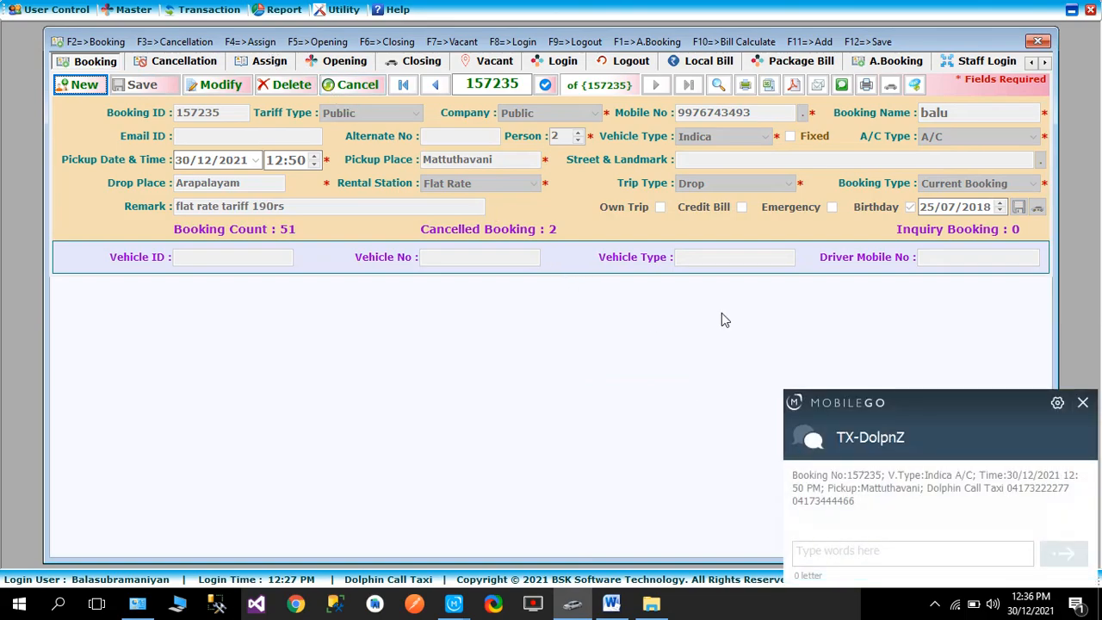
pyautogui.click(881, 549)
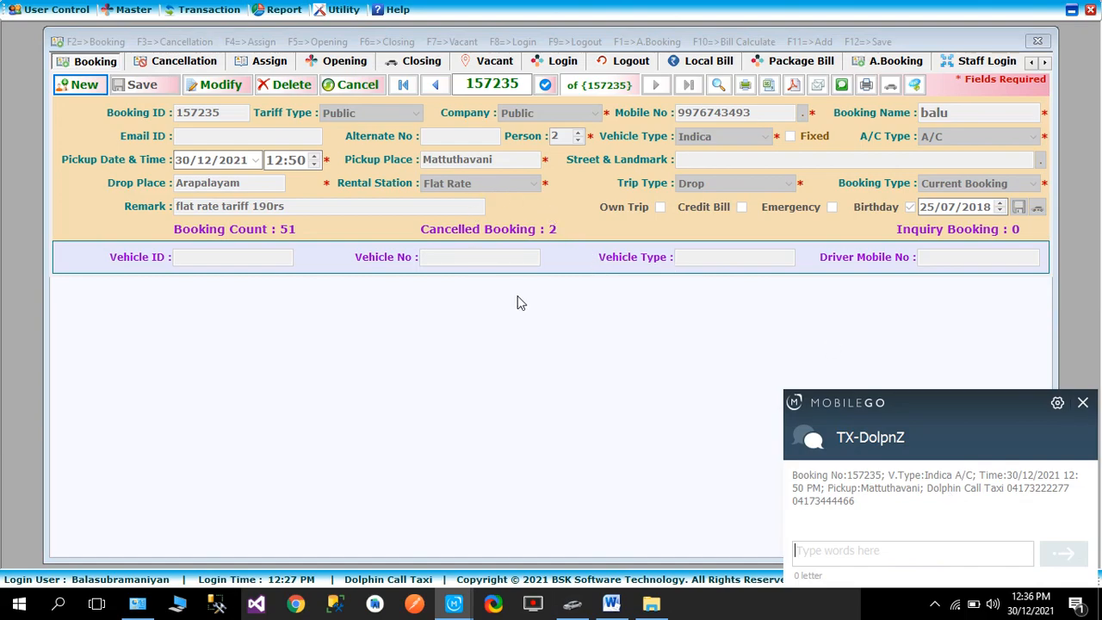
pyautogui.click(208, 11)
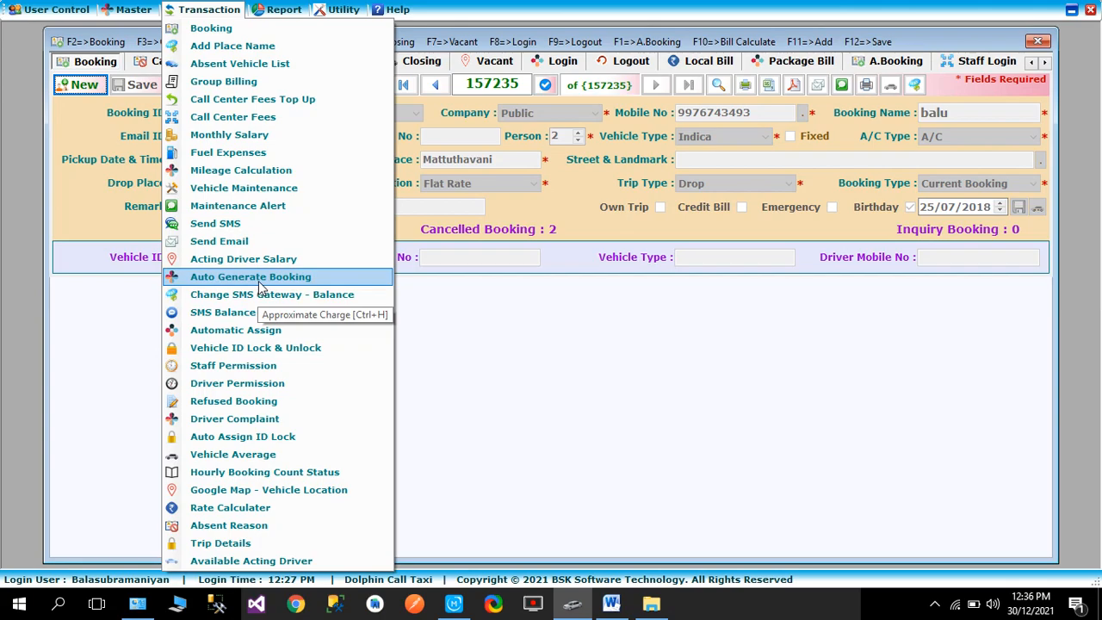
pyautogui.click(654, 382)
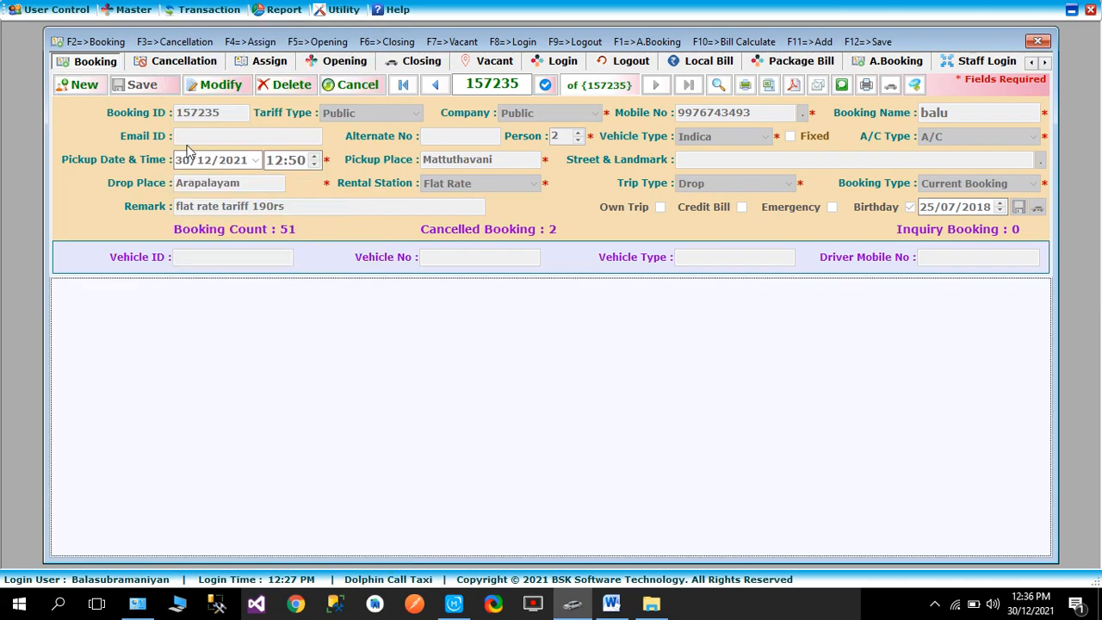
# - Assign vehicle 199 to the new Mattuthavani to Arapalayam flat rate booking, with its remark ticked
pyautogui.click(281, 65)
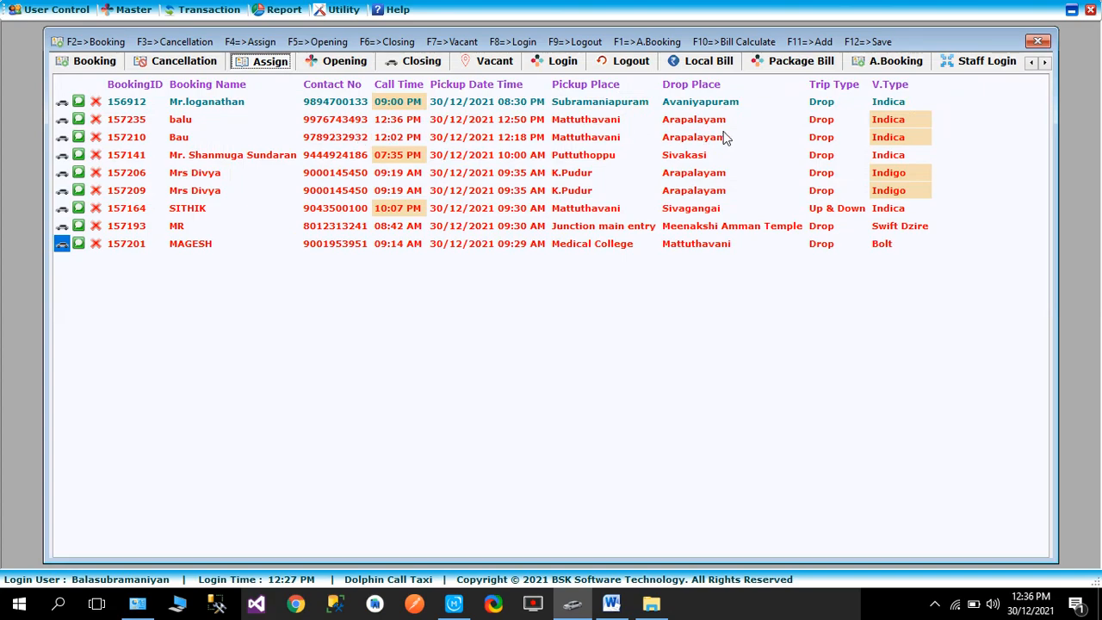
pyautogui.click(62, 121)
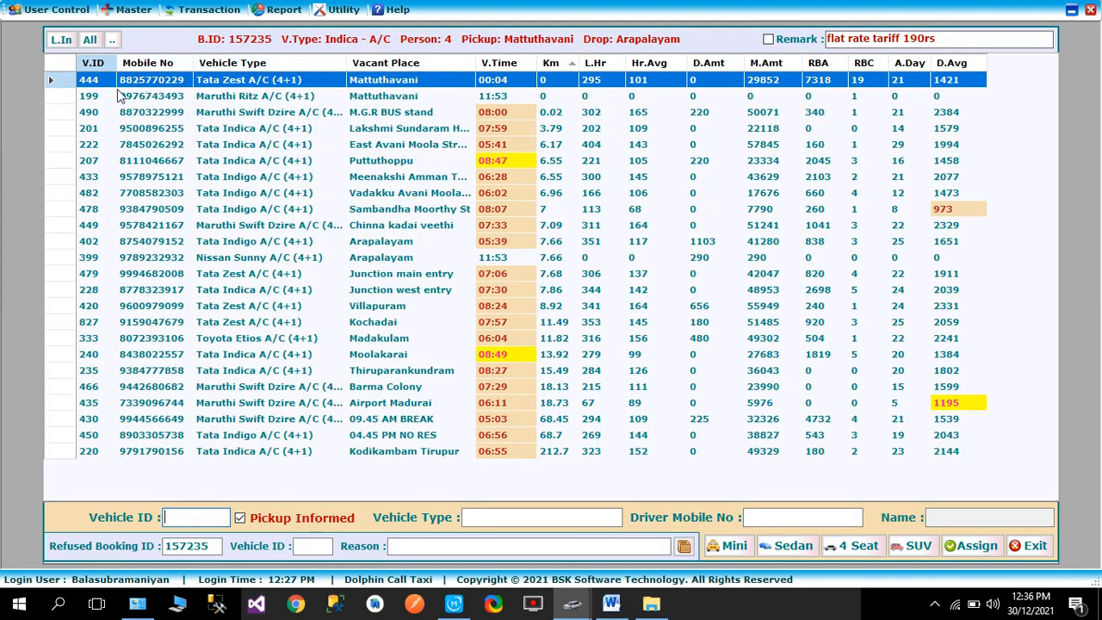
pyautogui.click(148, 95)
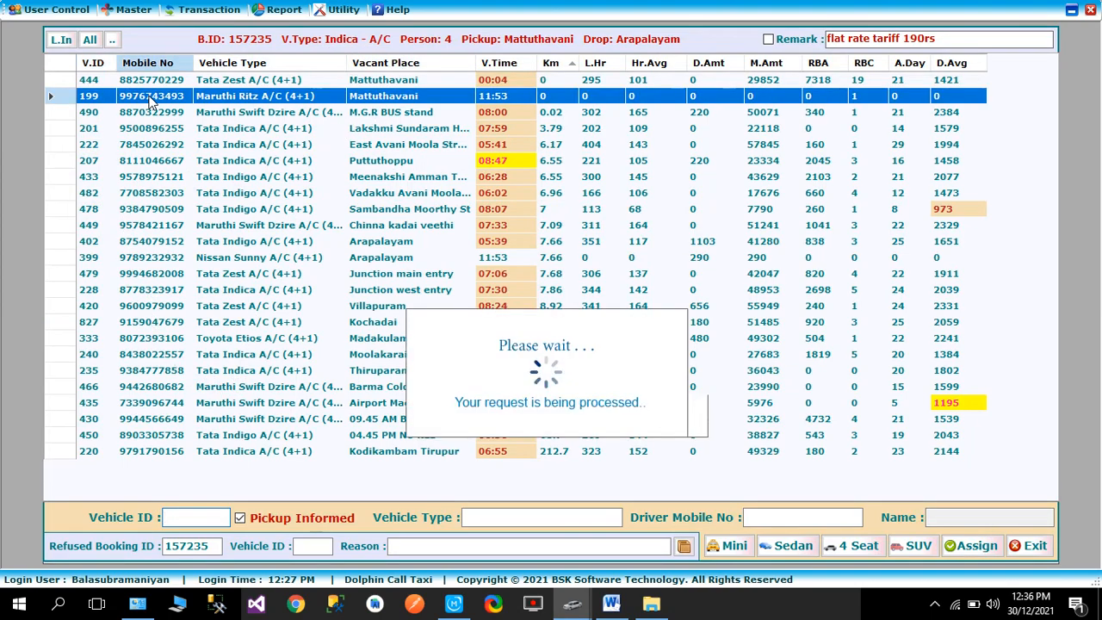
pyautogui.click(973, 548)
pyautogui.click(557, 351)
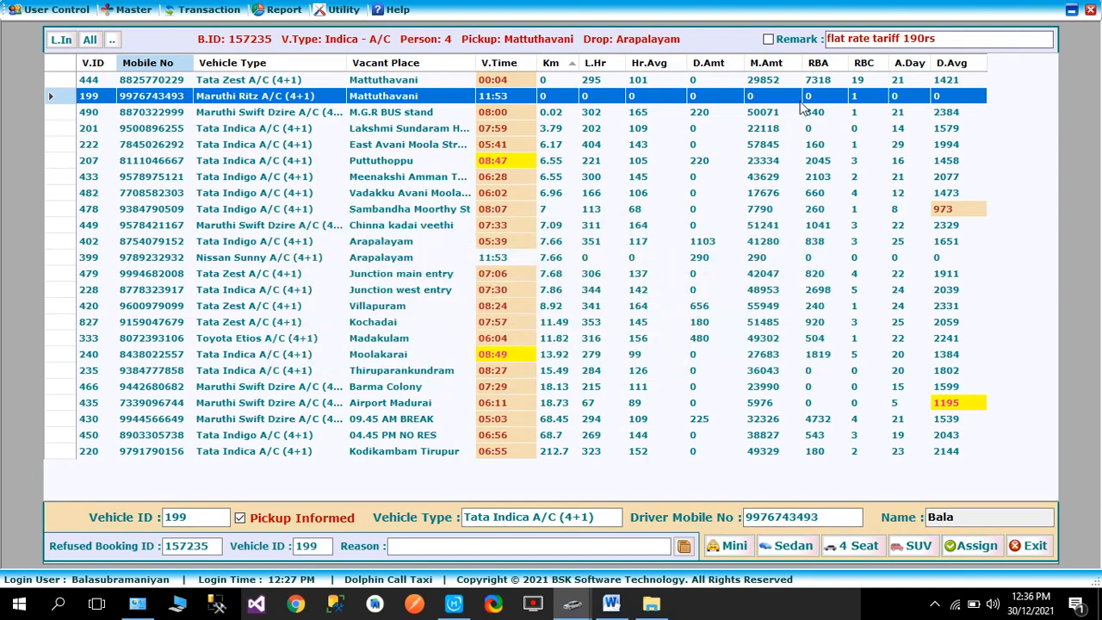
pyautogui.click(781, 41)
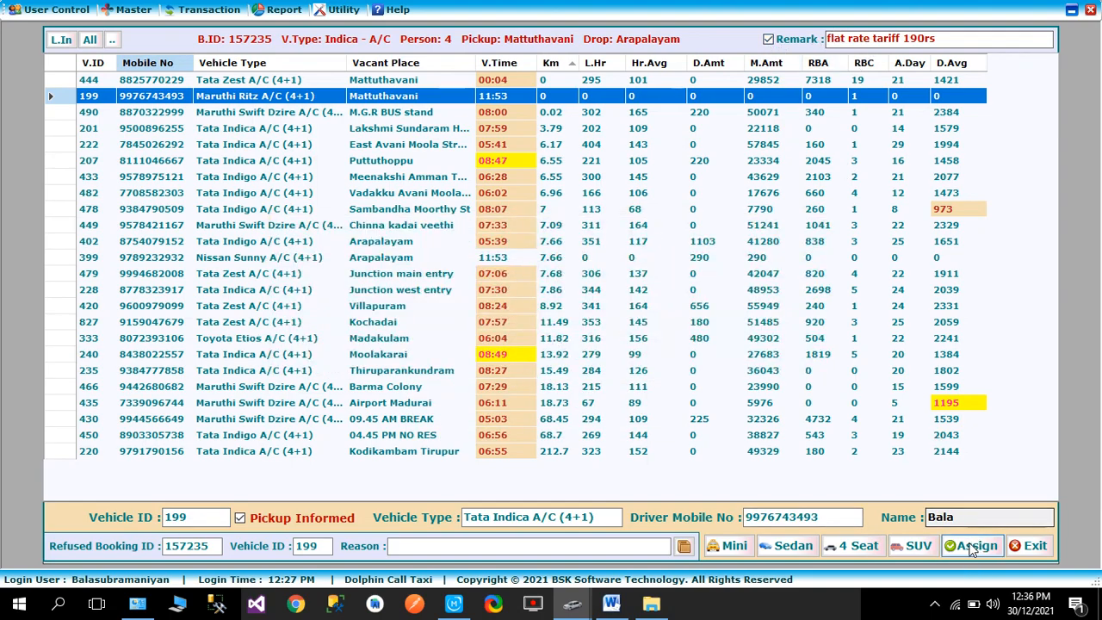
pyautogui.click(971, 545)
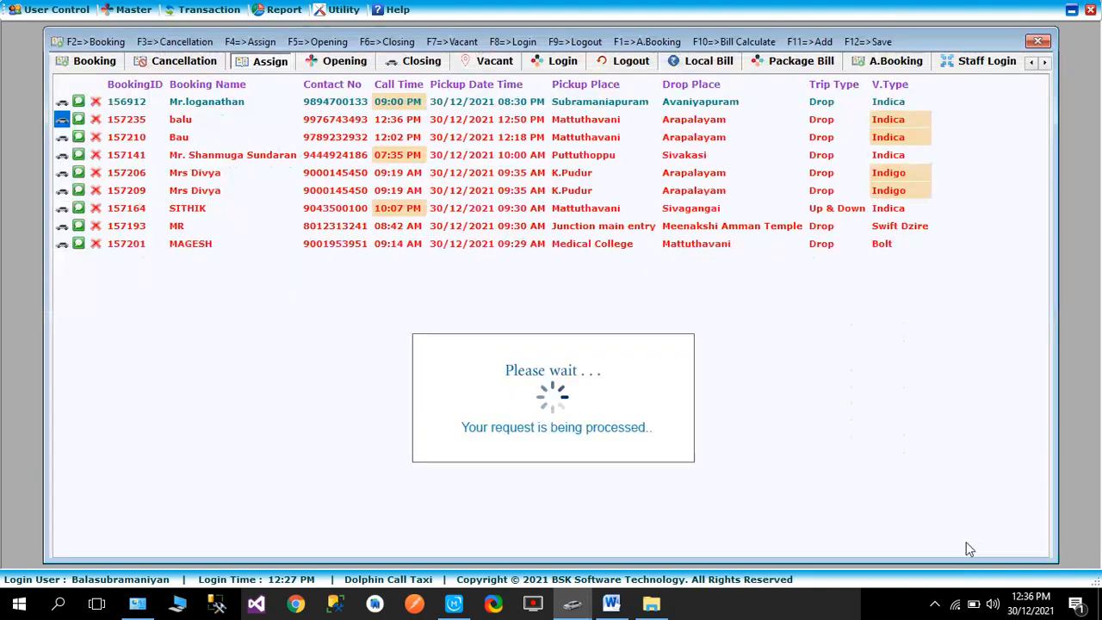
# - Switch to MobileGo and read the TX-DolpnZ messages about the new booking and its vehicle assignment
pyautogui.click(345, 62)
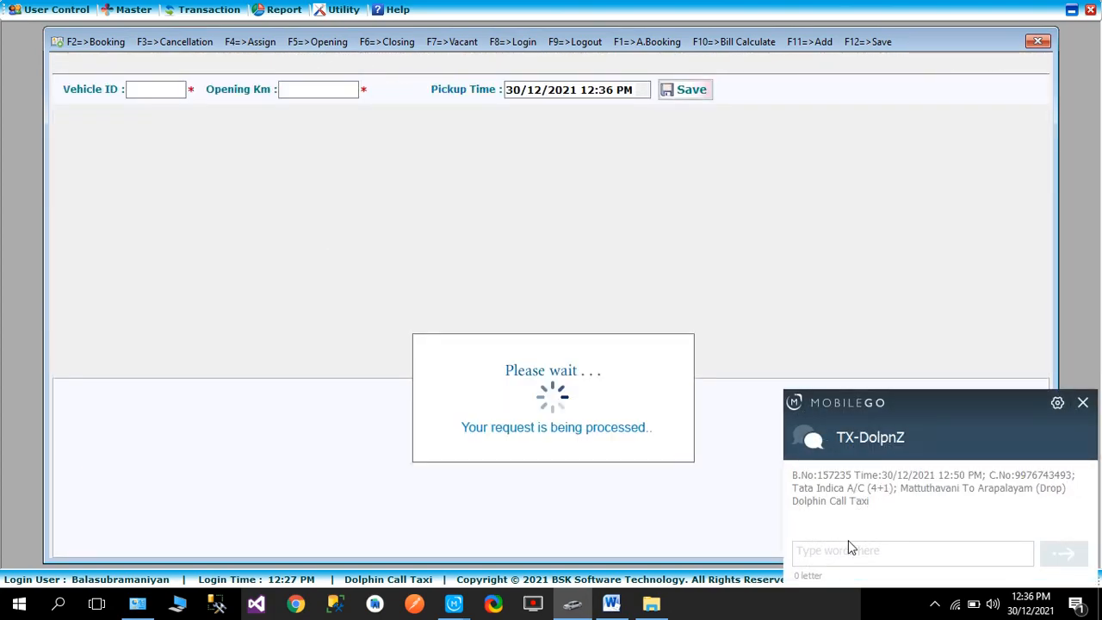
pyautogui.click(1084, 406)
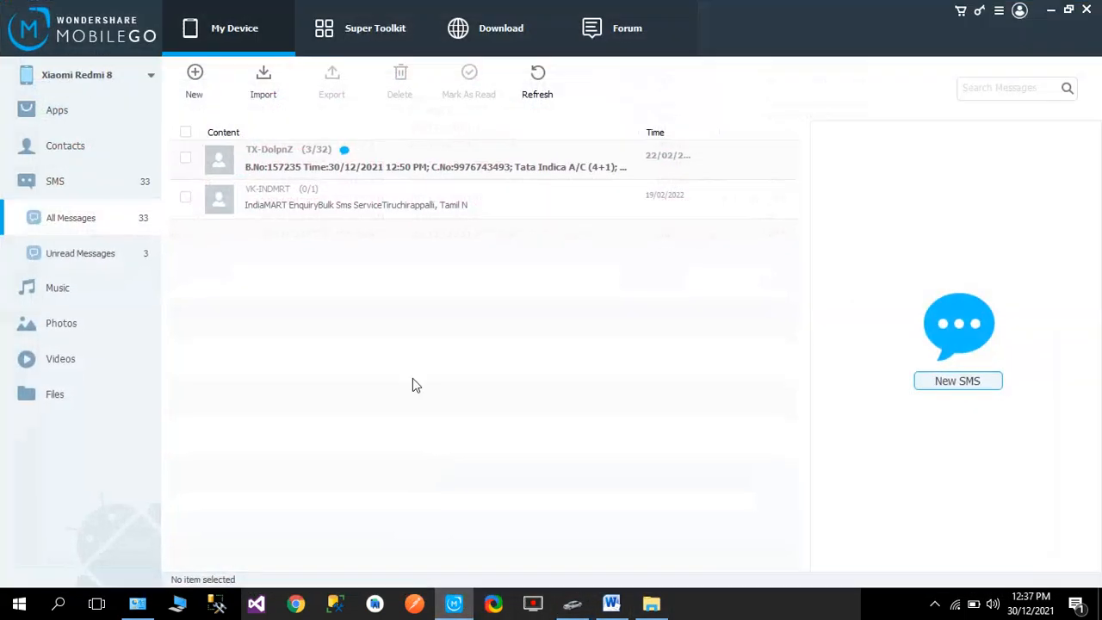
pyautogui.click(348, 169)
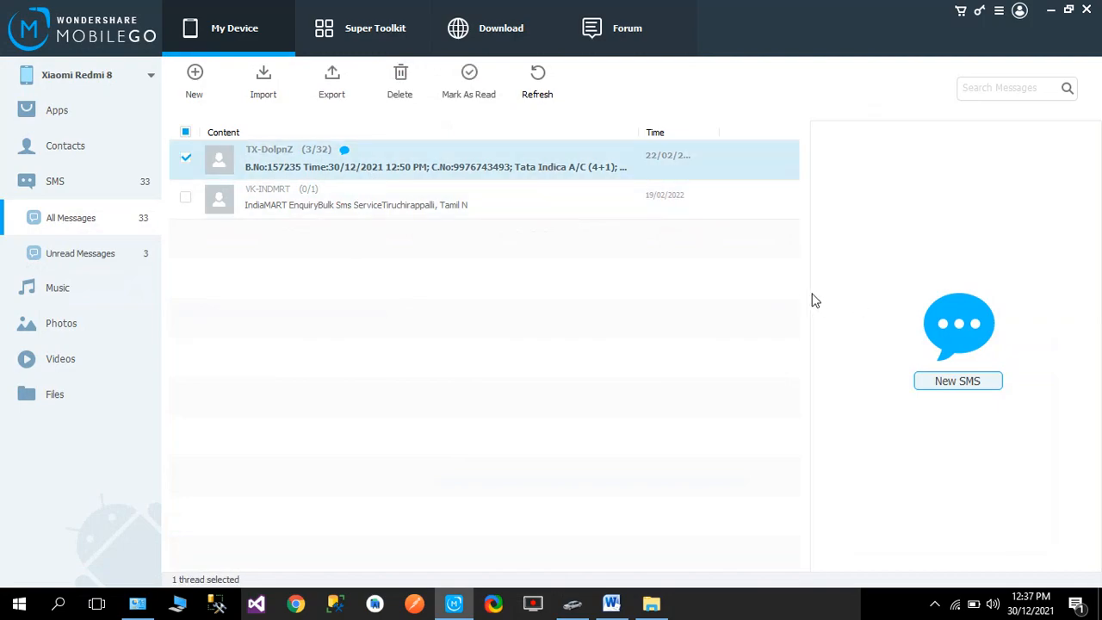
pyautogui.scroll(4, 966, 237)
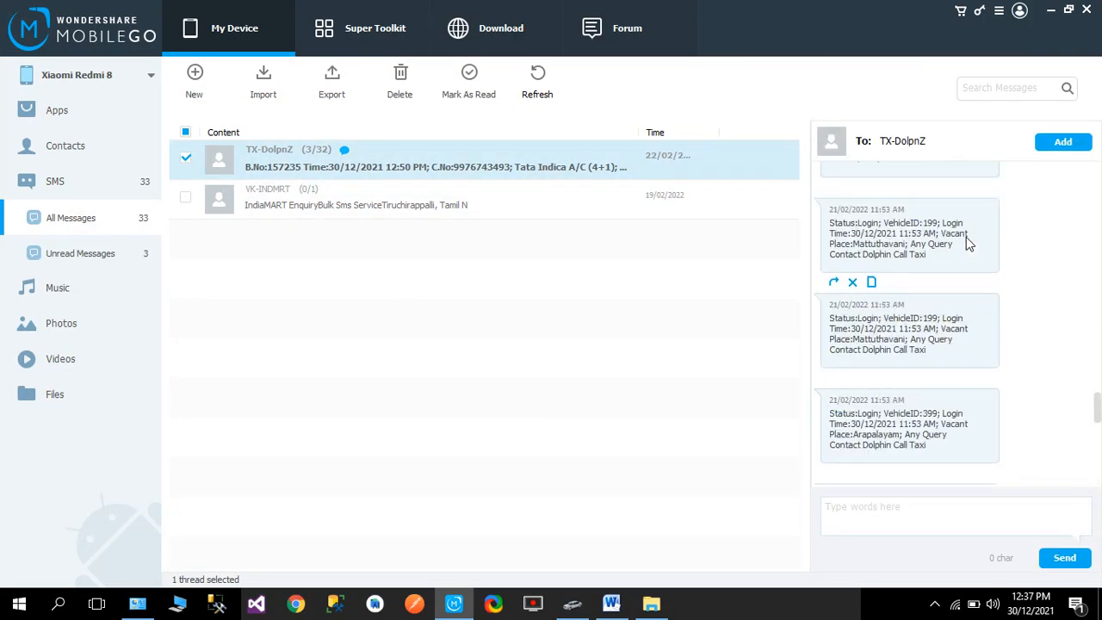
pyautogui.scroll(-4, 922, 377)
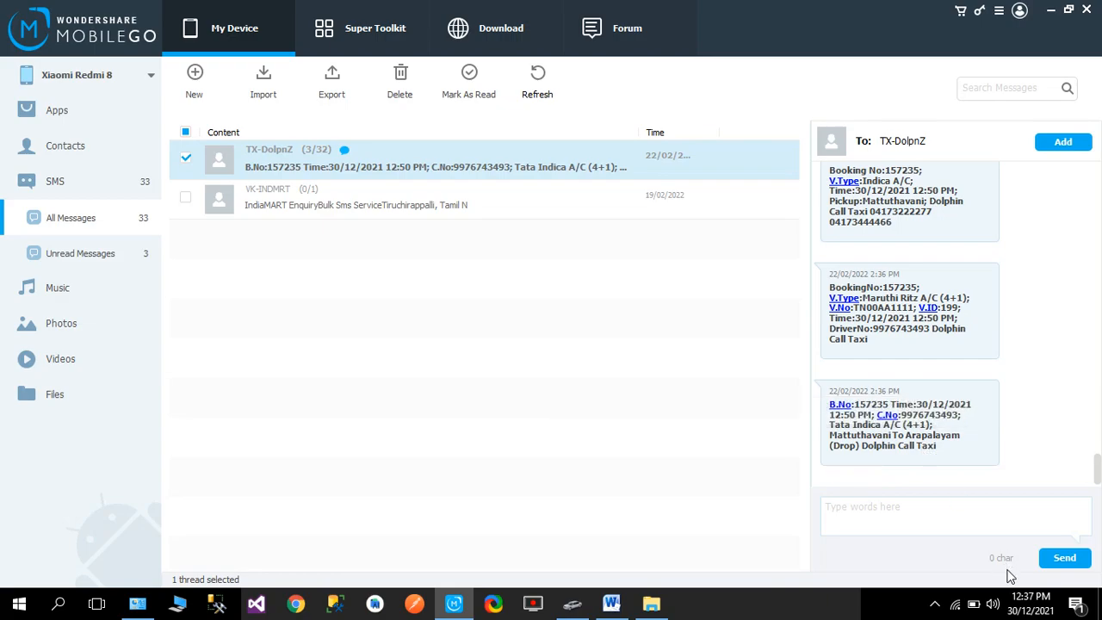
# - Return to the call taxi software and enter vehicle 199 with opening km 125589 in the trip opening form
pyautogui.click(571, 606)
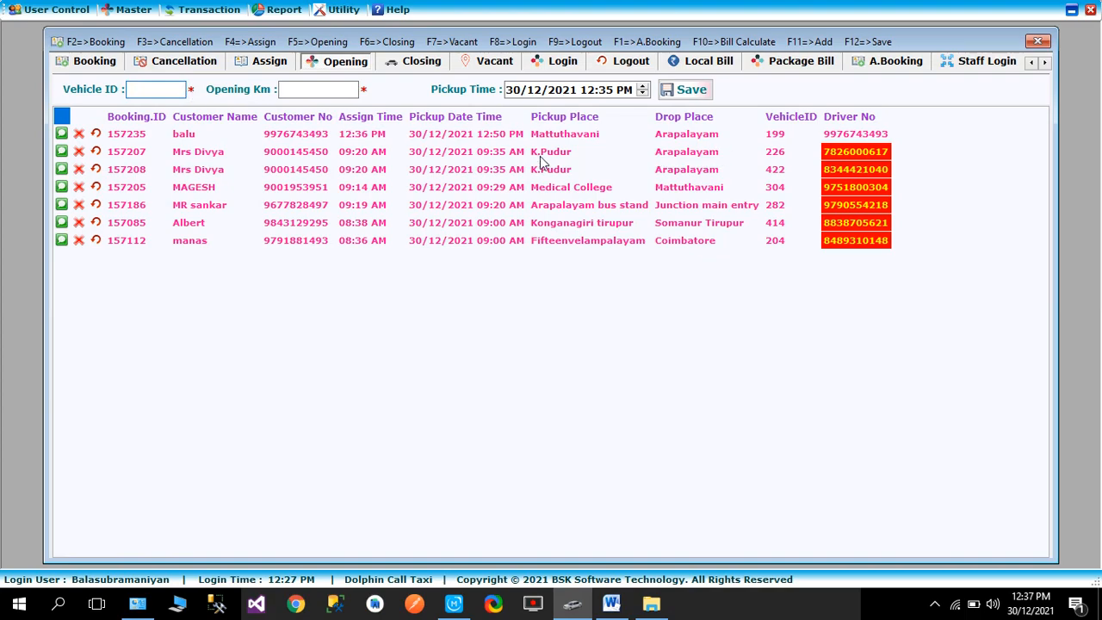
pyautogui.write('199')
pyautogui.press('Return')
pyautogui.write('125589')
pyautogui.press('Return')
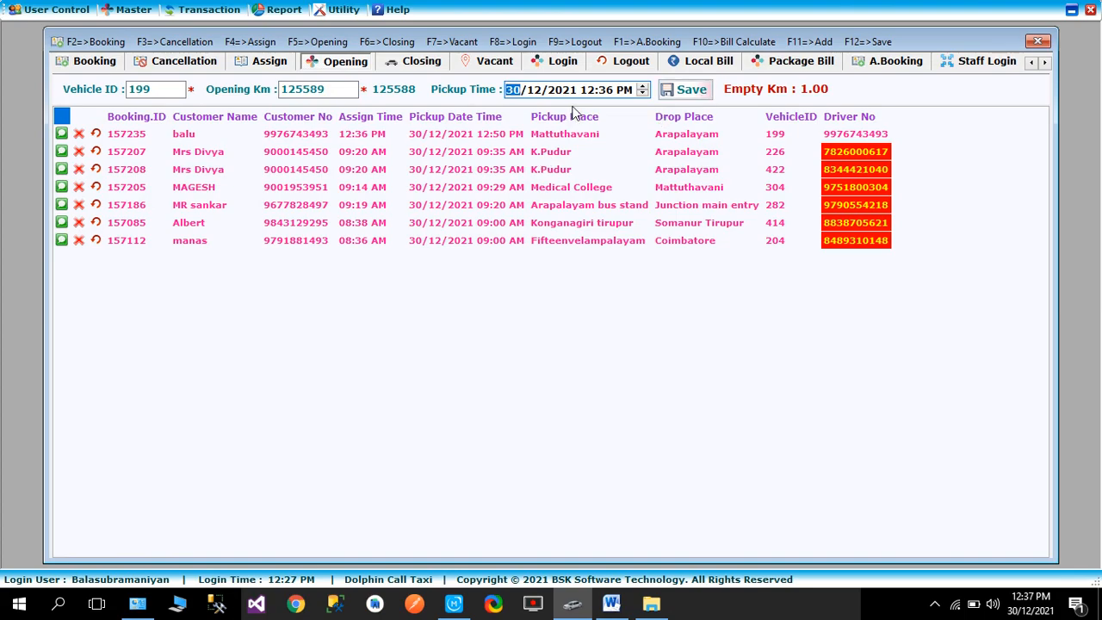
# - Set the pickup time to 12:20 PM and save vehicle 199's trip opening
pyautogui.click(606, 91)
pyautogui.write('20')
pyautogui.click(683, 91)
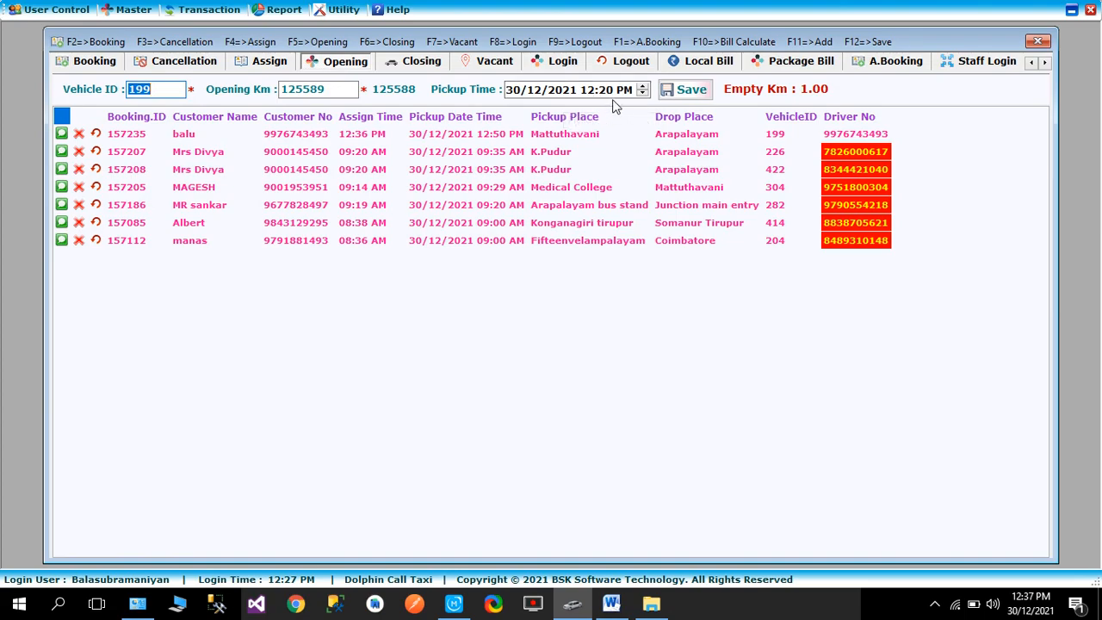
pyautogui.click(667, 93)
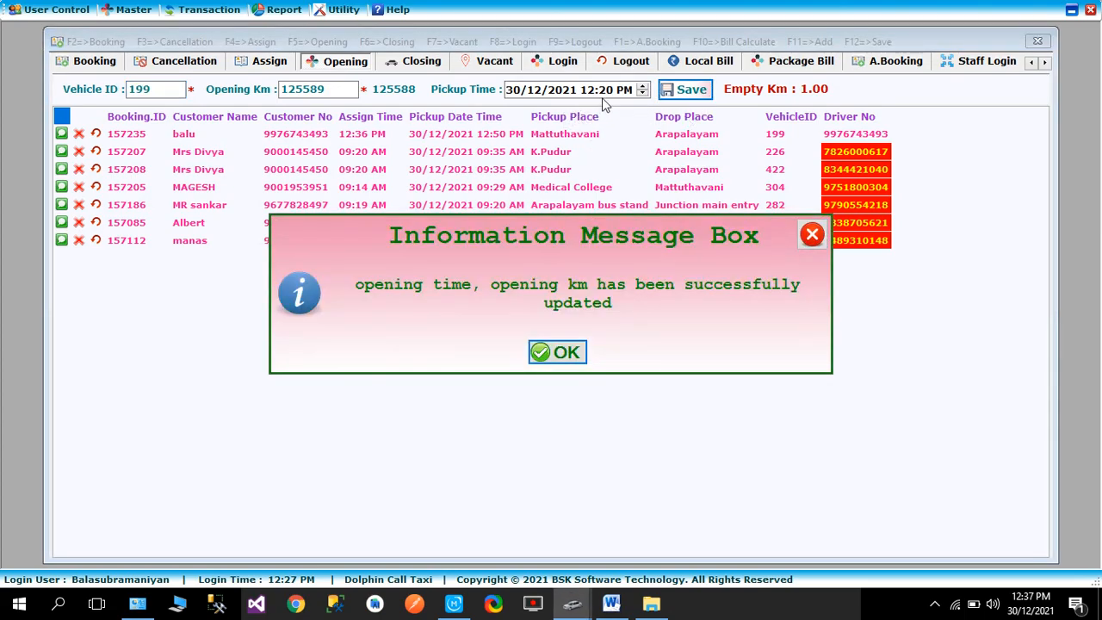
pyautogui.click(559, 352)
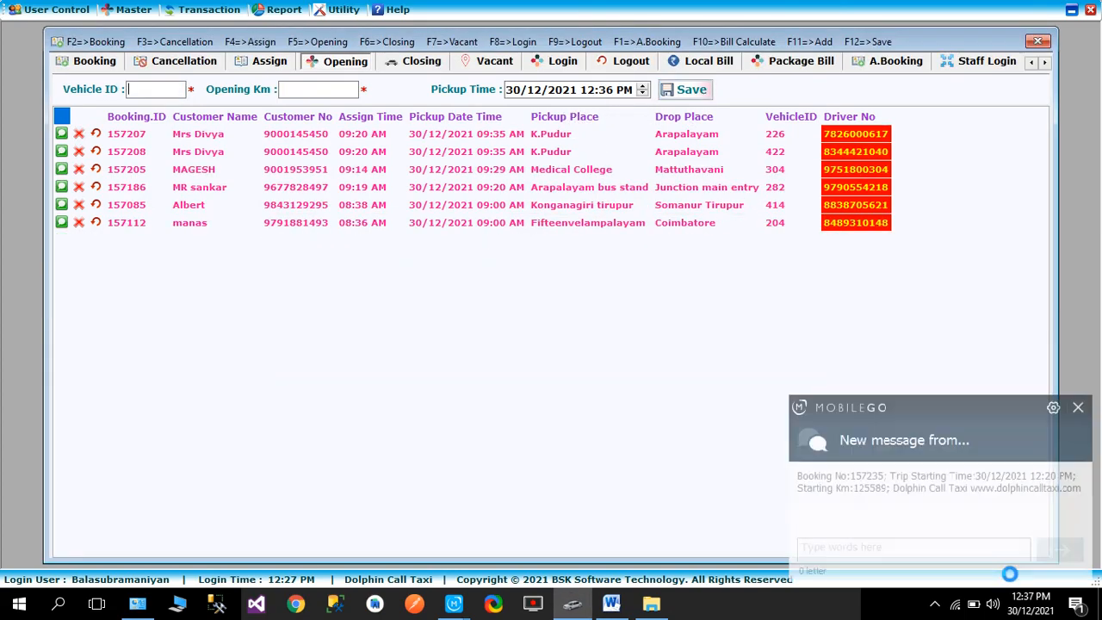
pyautogui.click(870, 551)
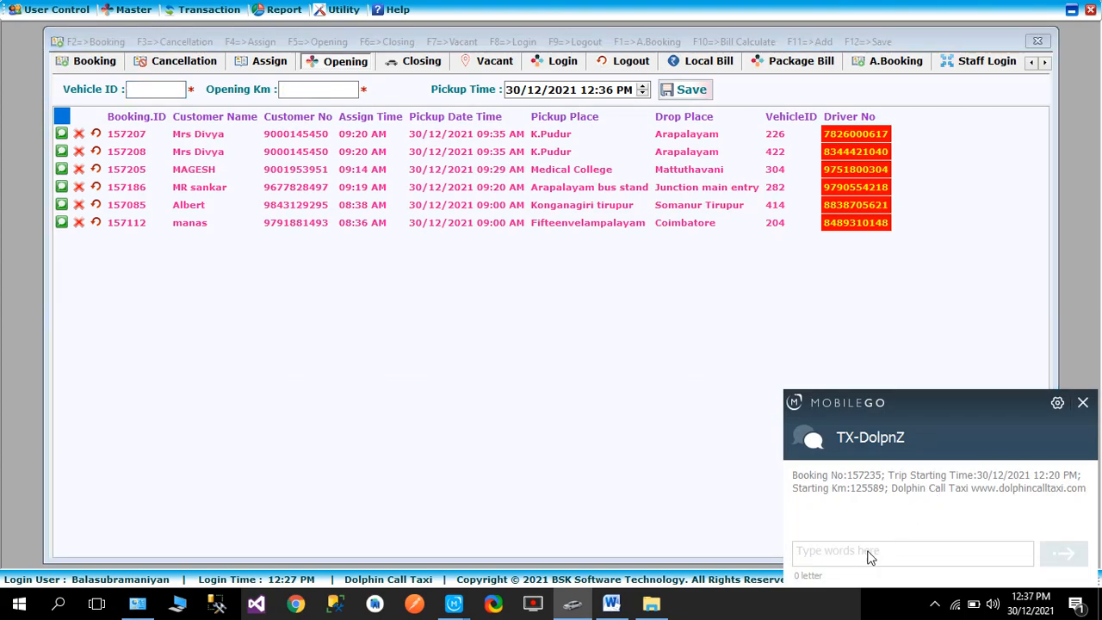
pyautogui.click(1083, 402)
# - Open the trip closing for vehicle 199 and calculate the flat rate bill with closing km 125596
pyautogui.click(415, 62)
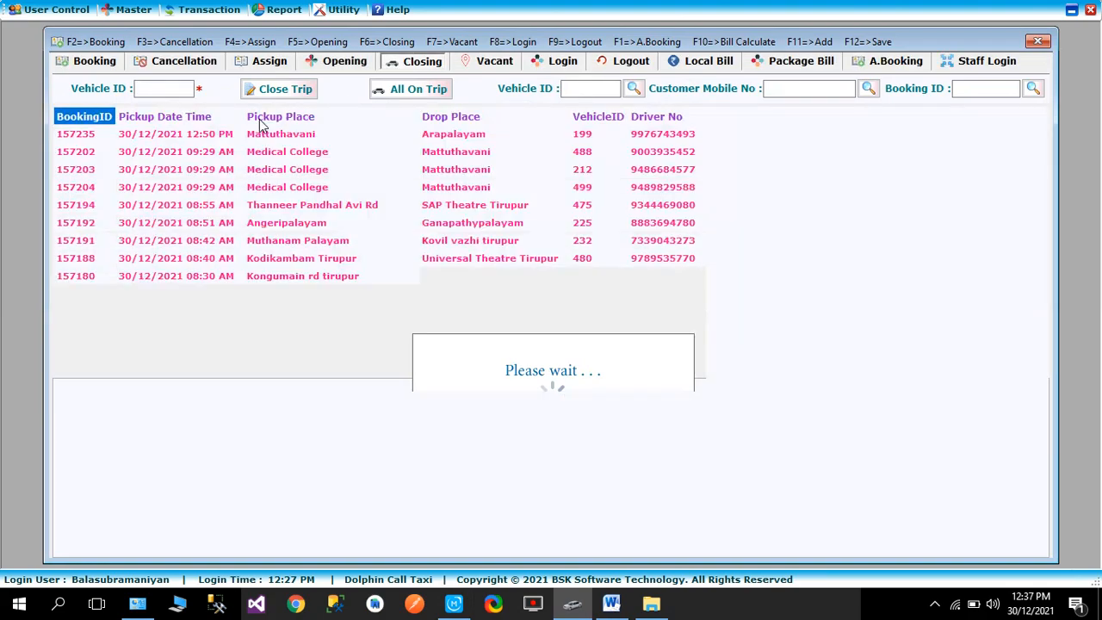
pyautogui.write('199')
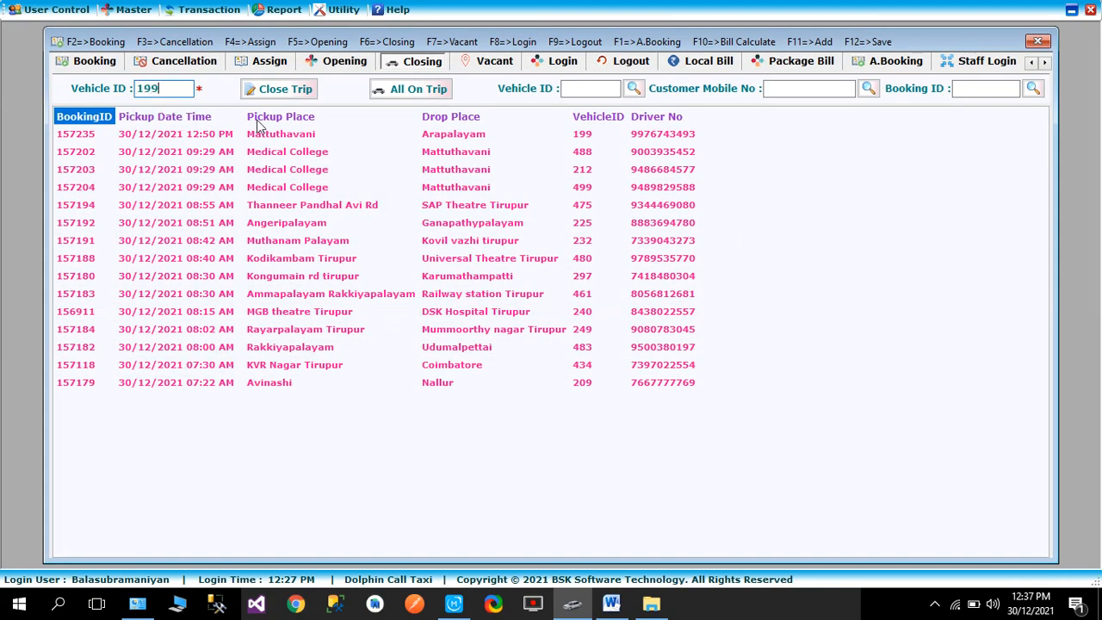
pyautogui.click(293, 89)
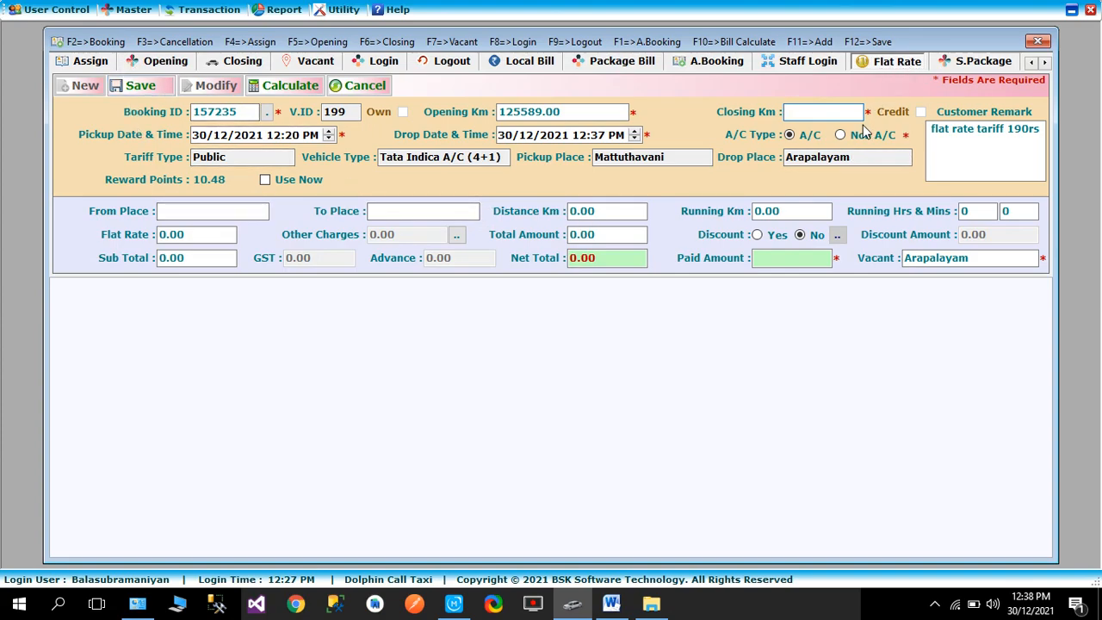
pyautogui.write('125596')
pyautogui.click(287, 90)
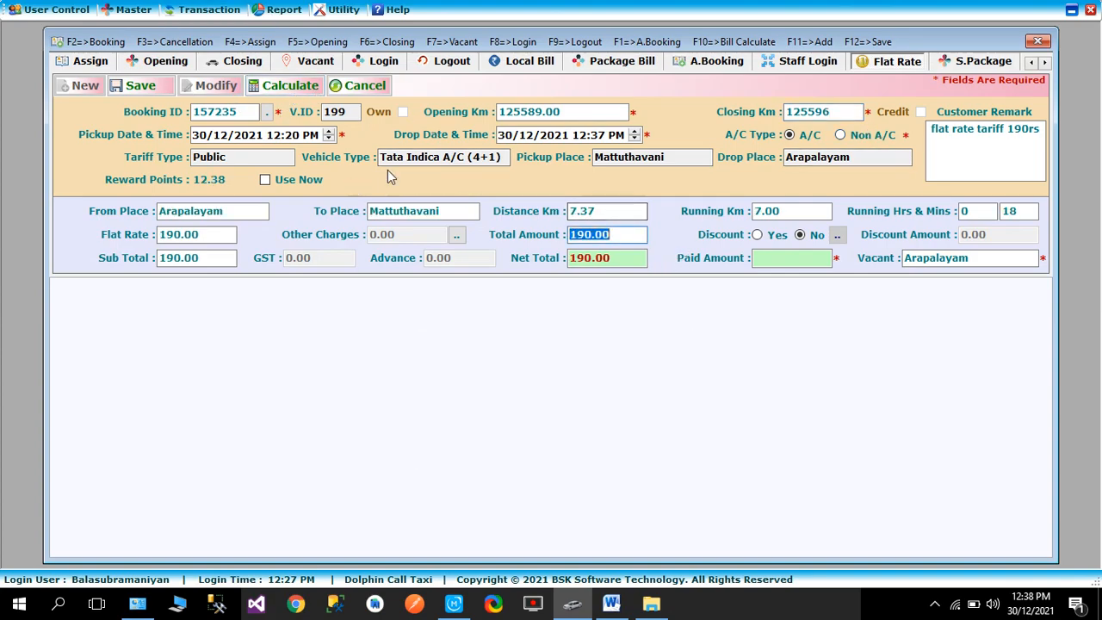
# - Change the closing km to 125597 and recalculate the flat rate bill
pyautogui.click(831, 113)
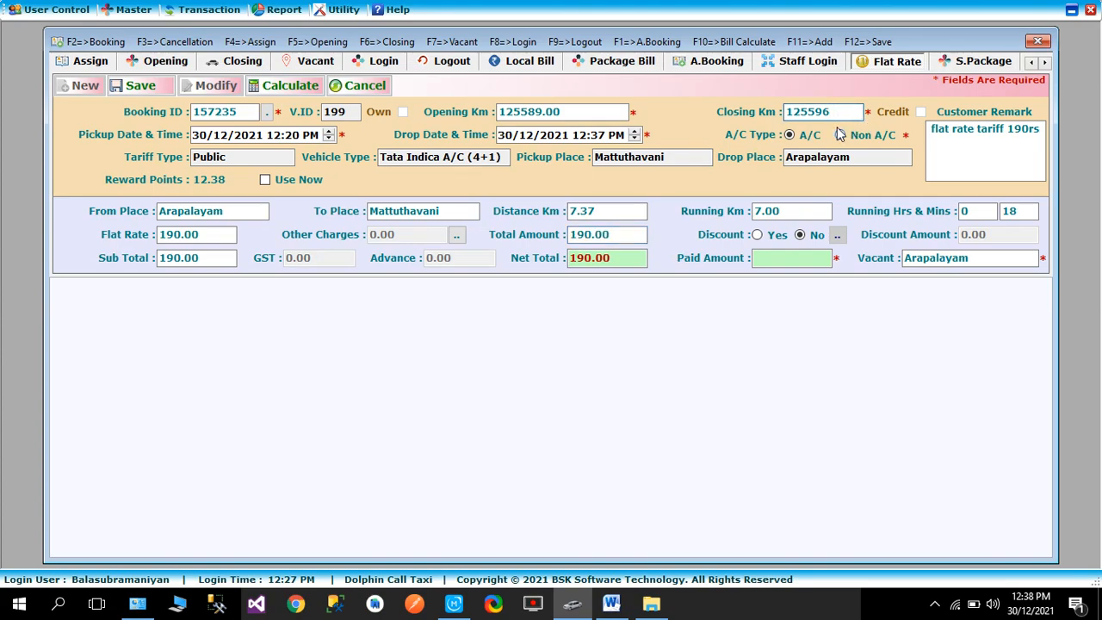
pyautogui.press('BackSpace')
pyautogui.write('7')
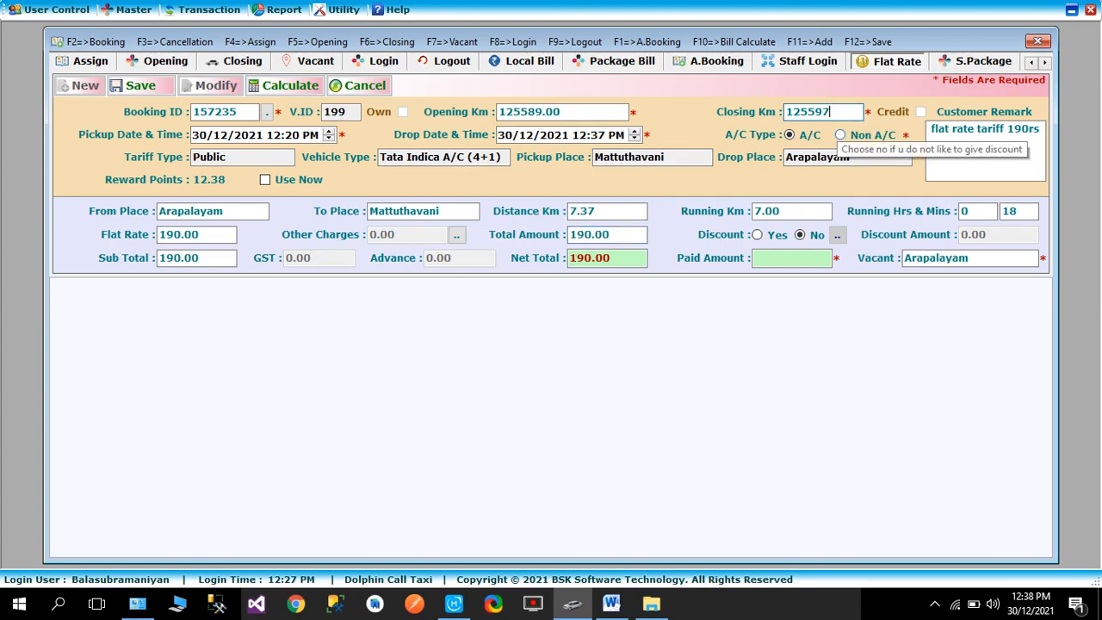
pyautogui.click(287, 86)
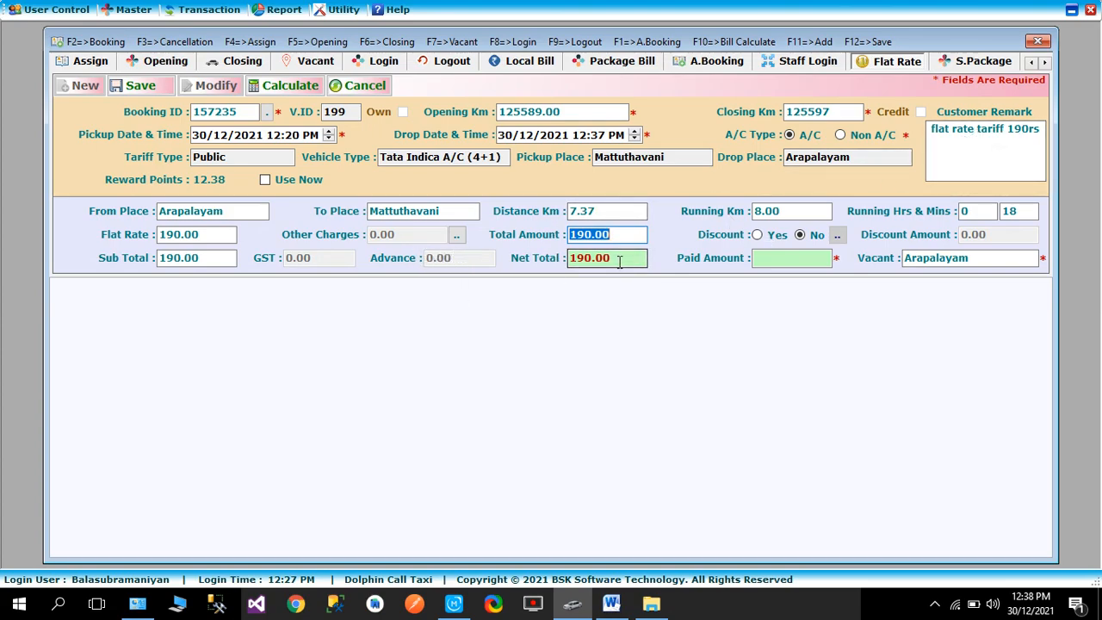
# - Add 60 under Other Charges to the flat rate bill
pyautogui.click(458, 235)
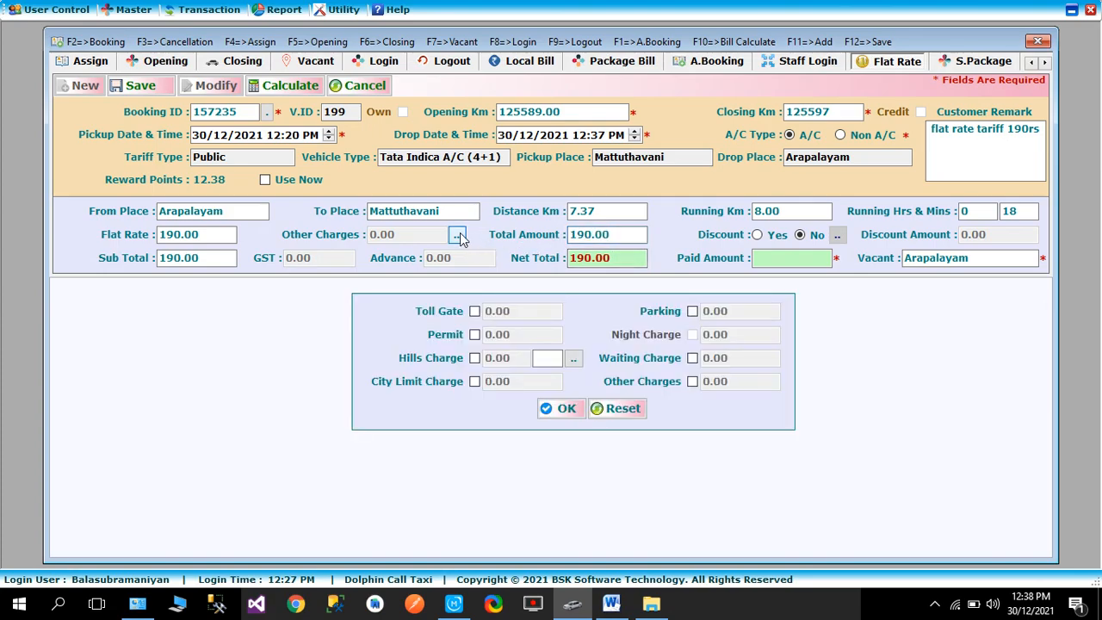
pyautogui.click(693, 381)
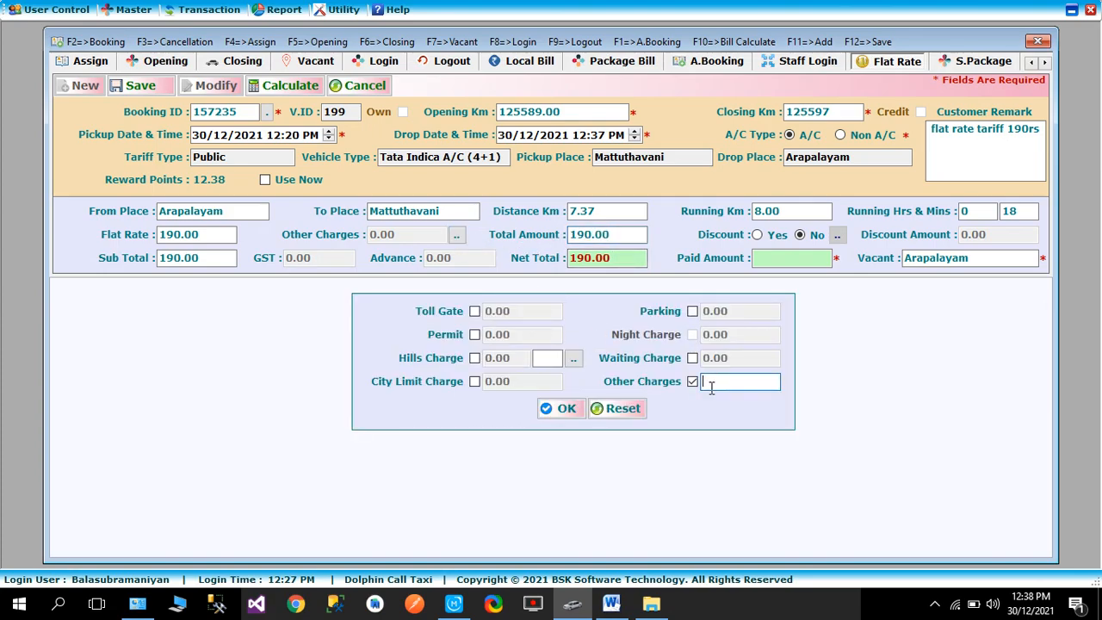
pyautogui.write('60')
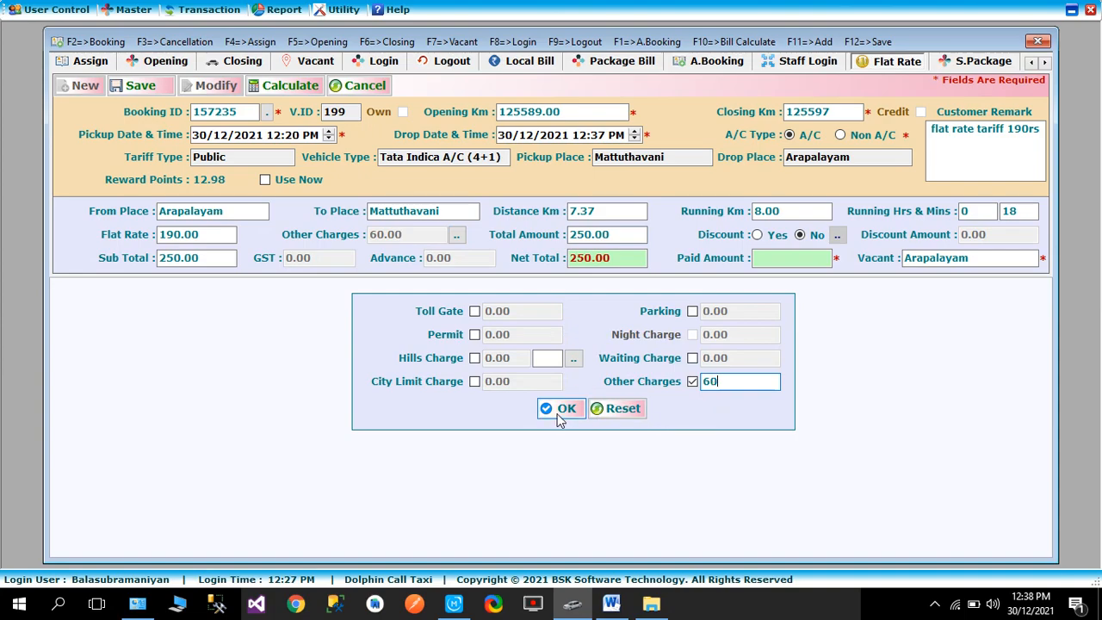
pyautogui.click(560, 410)
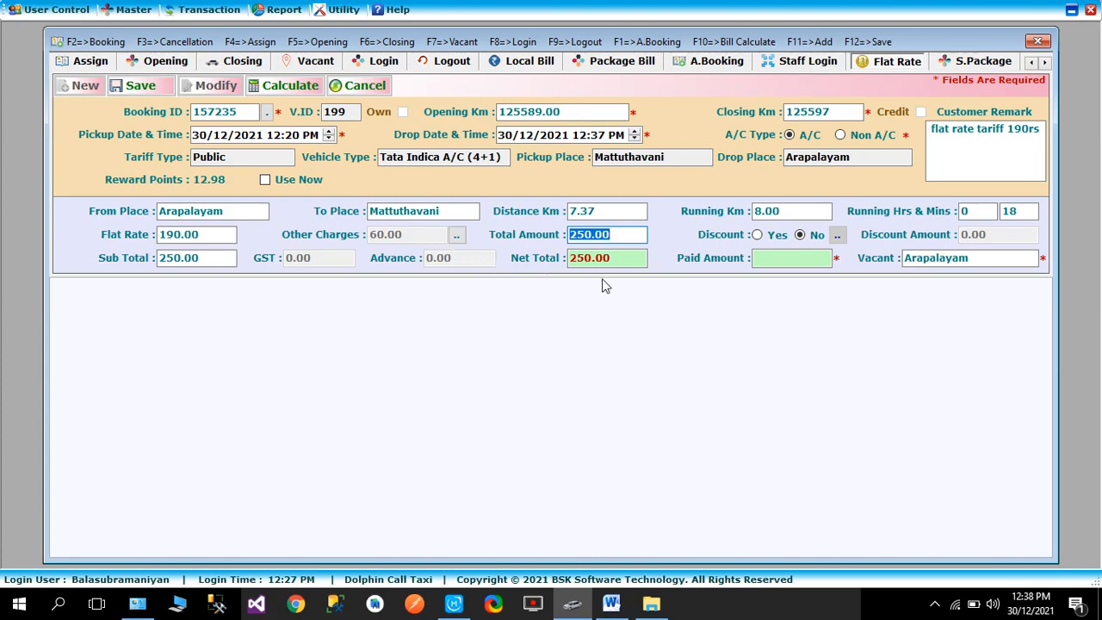
# - Enter a paid amount of 250, set the vacant place to Meenakshi Amman Temple, and save the flat rate bill
pyautogui.click(802, 264)
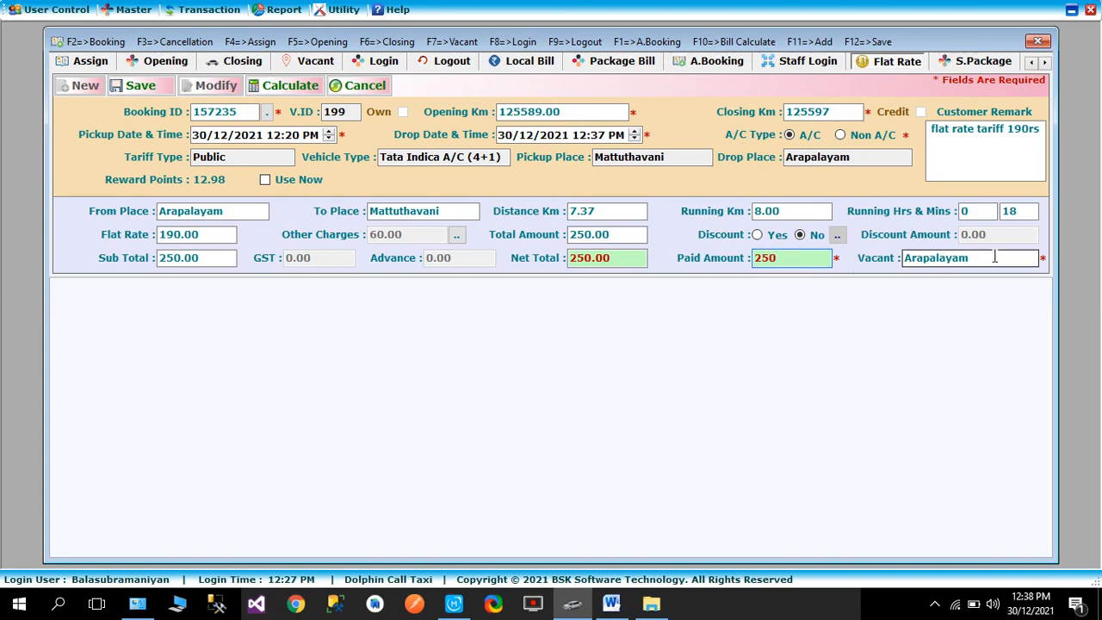
pyautogui.press('Tab')
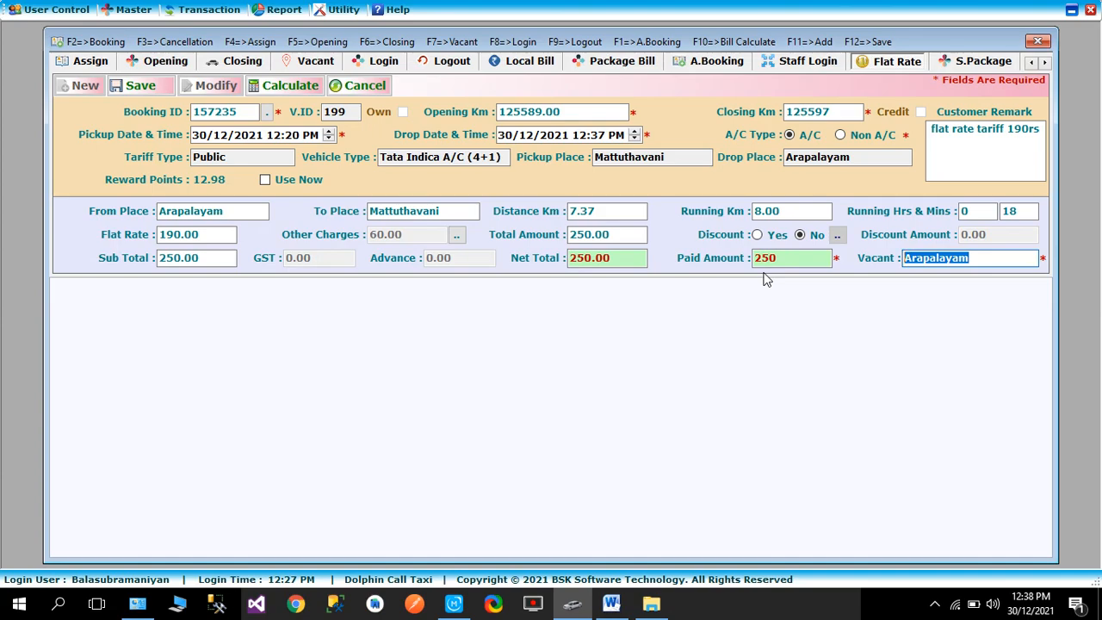
pyautogui.write('mee')
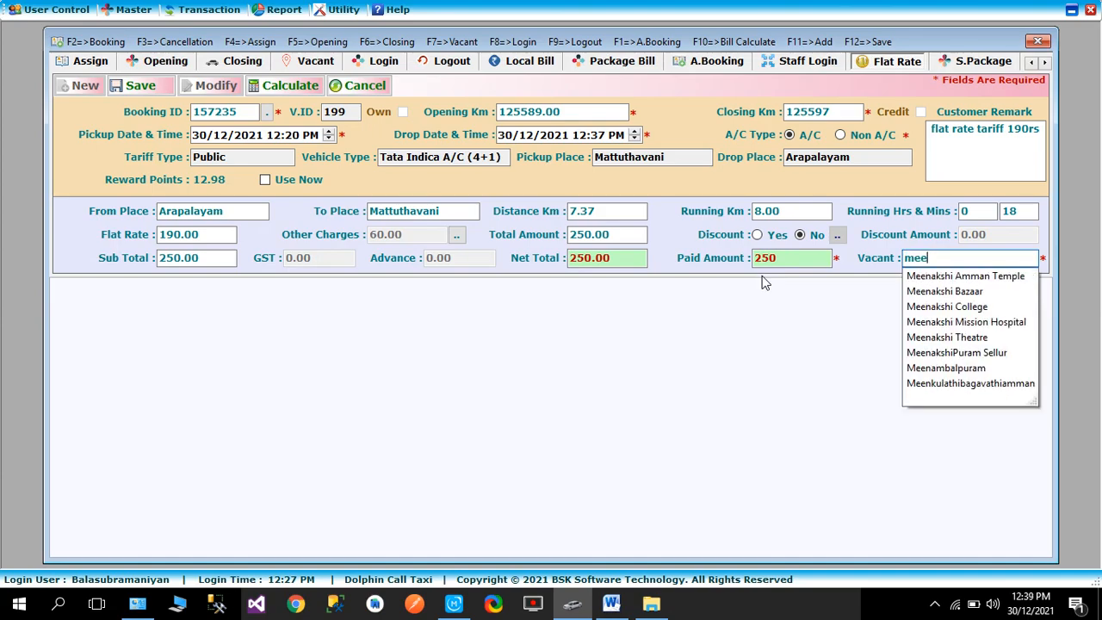
pyautogui.press('Down')
pyautogui.press('Return')
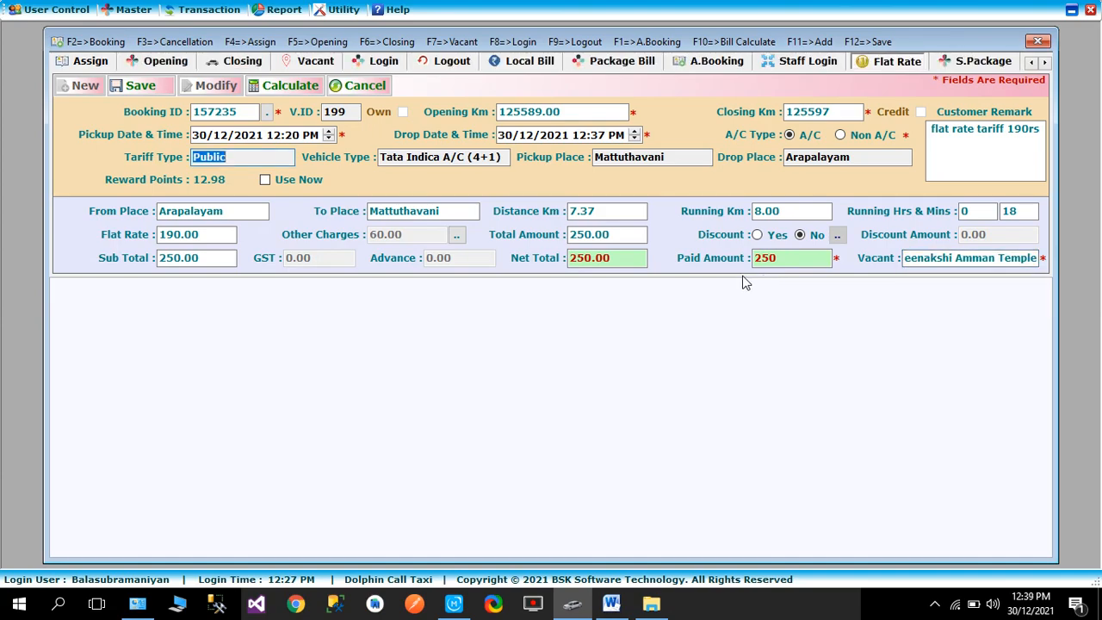
pyautogui.click(140, 85)
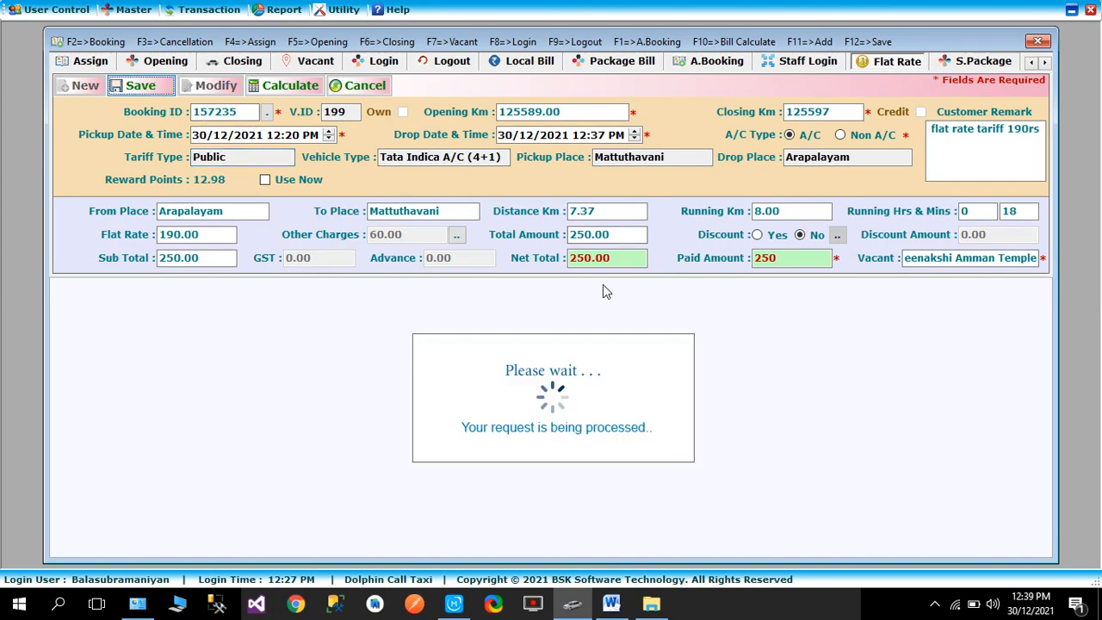
pyautogui.click(563, 353)
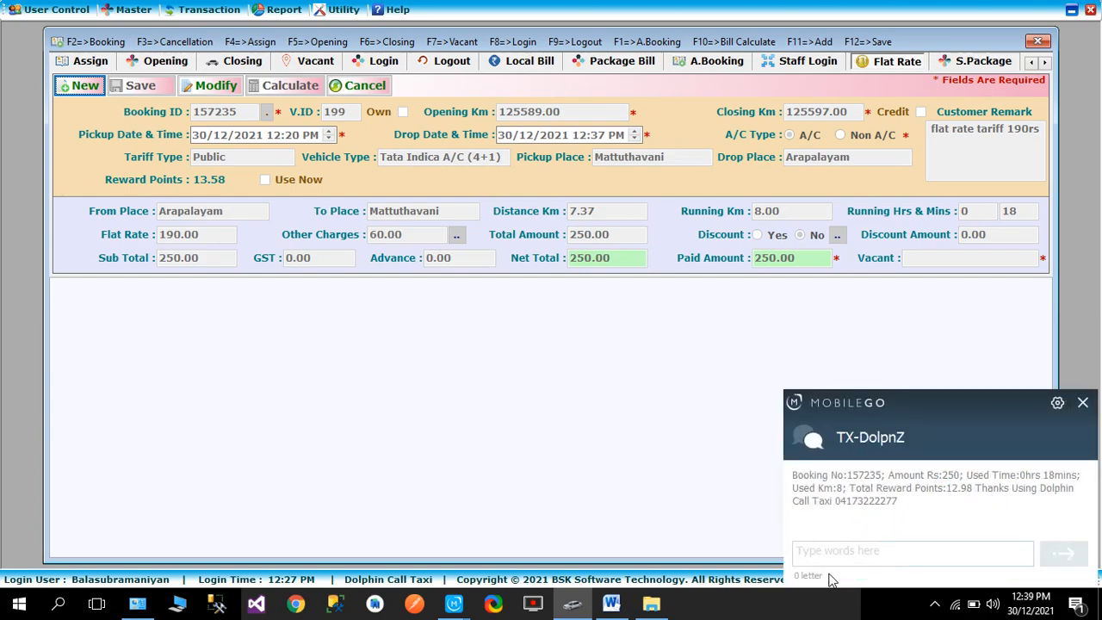
# - Review the trip billing SMS messages from TX-DolpnZ in Wondershare MobileGo and return to the taxi software
pyautogui.moveTo(454, 608)
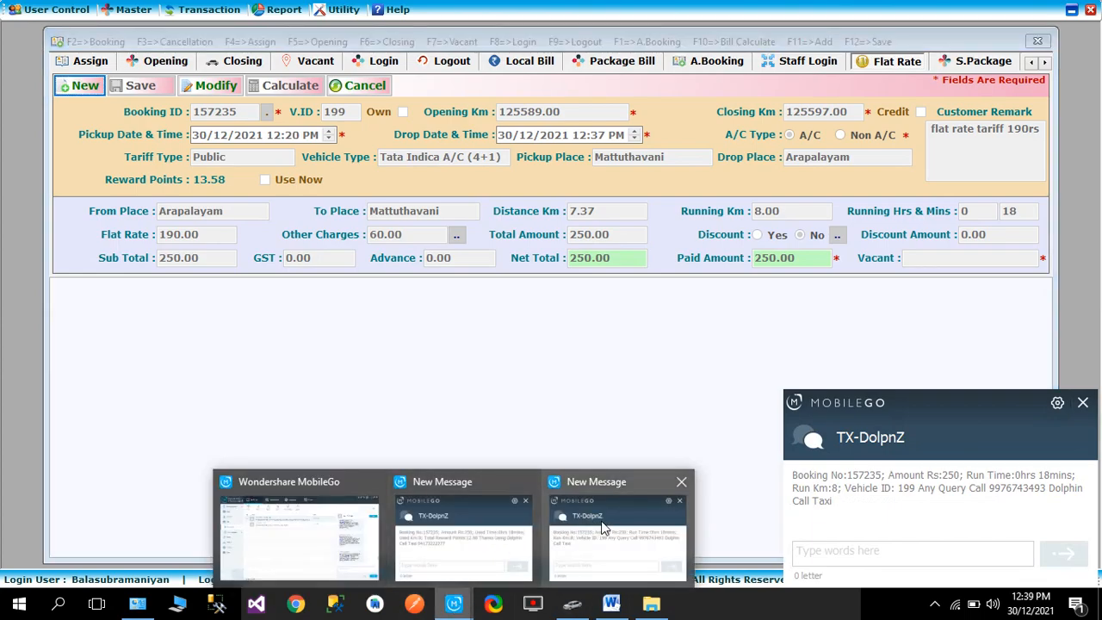
pyautogui.click(374, 532)
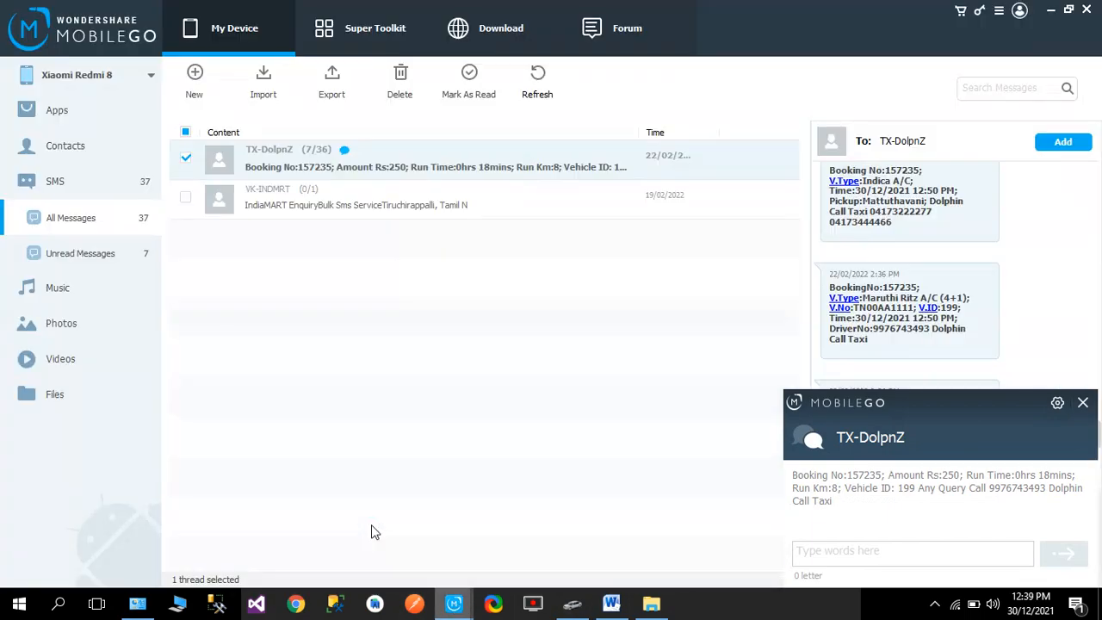
pyautogui.click(1084, 406)
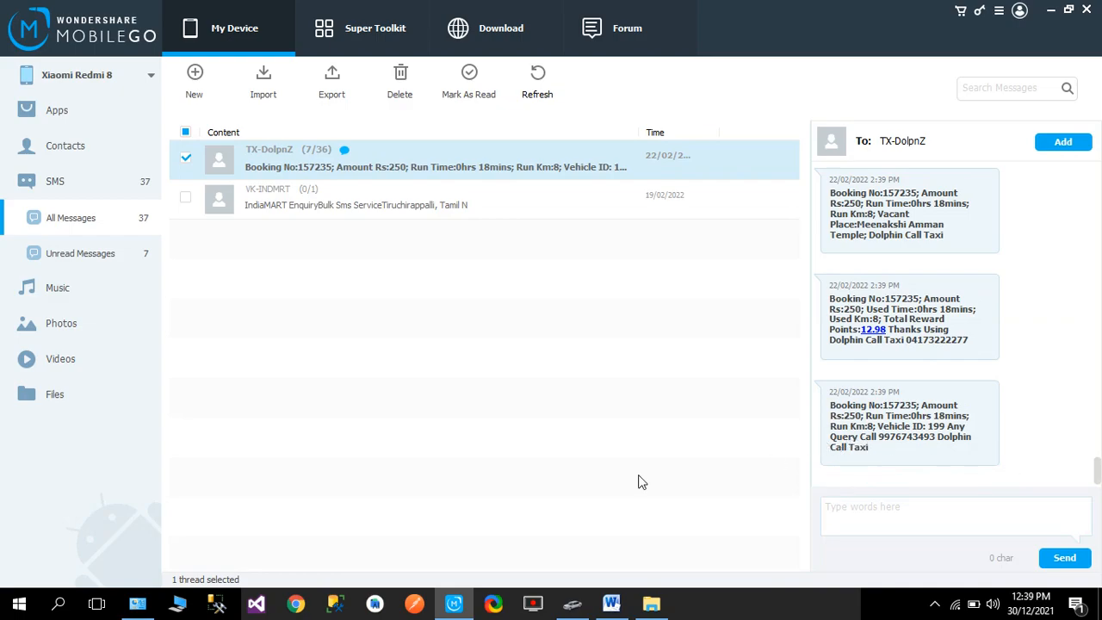
pyautogui.click(575, 598)
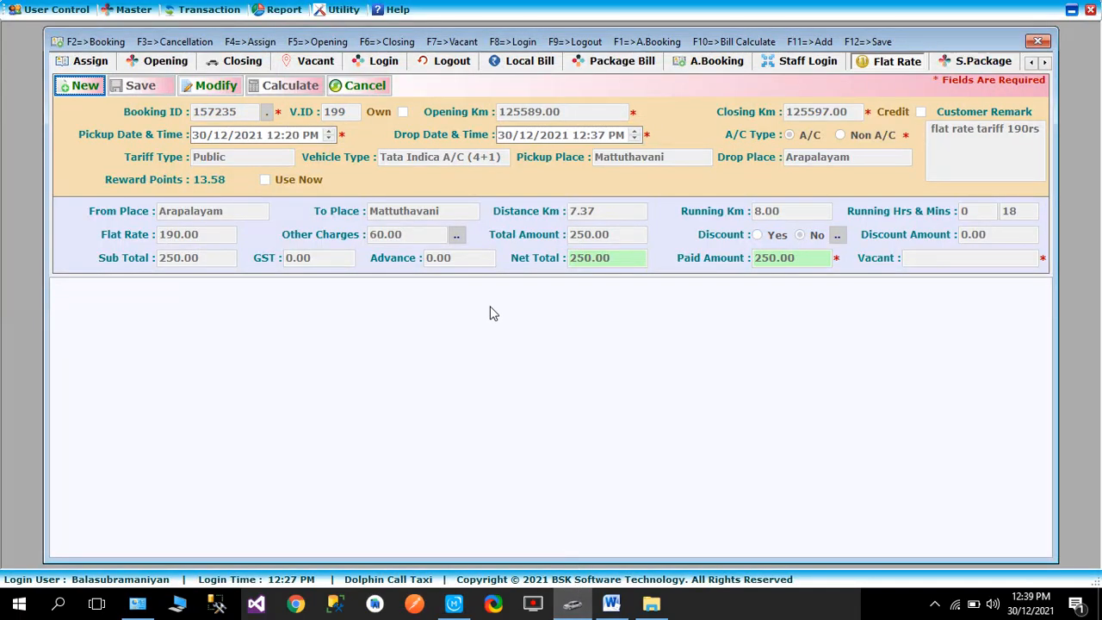